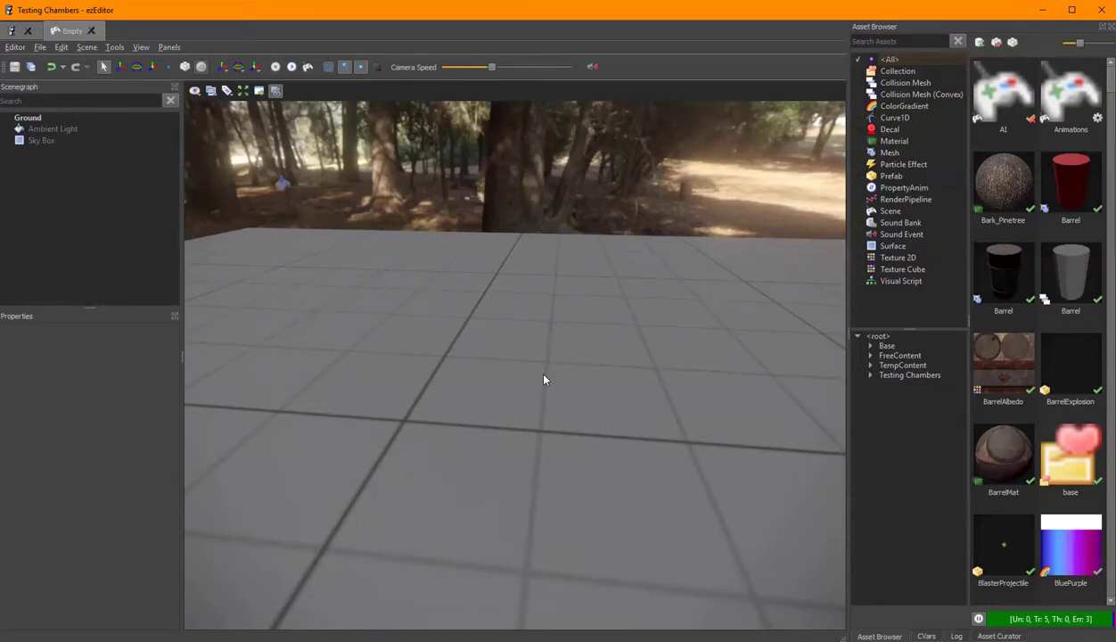
right_drag(412, 345, 686, 334)
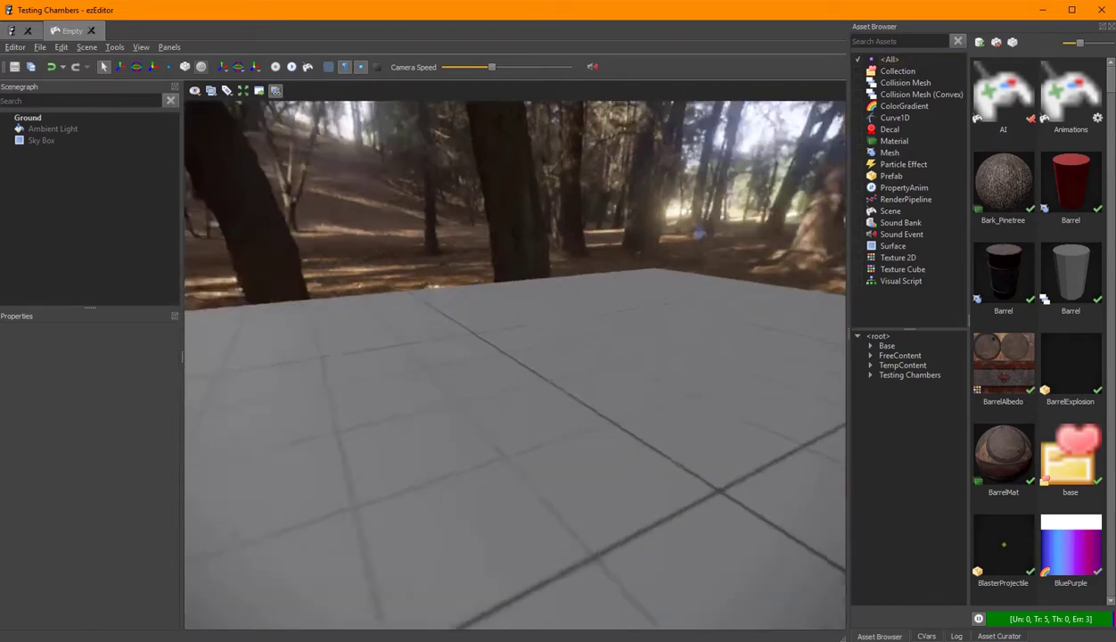
click(471, 341)
right_drag(471, 340, 548, 312)
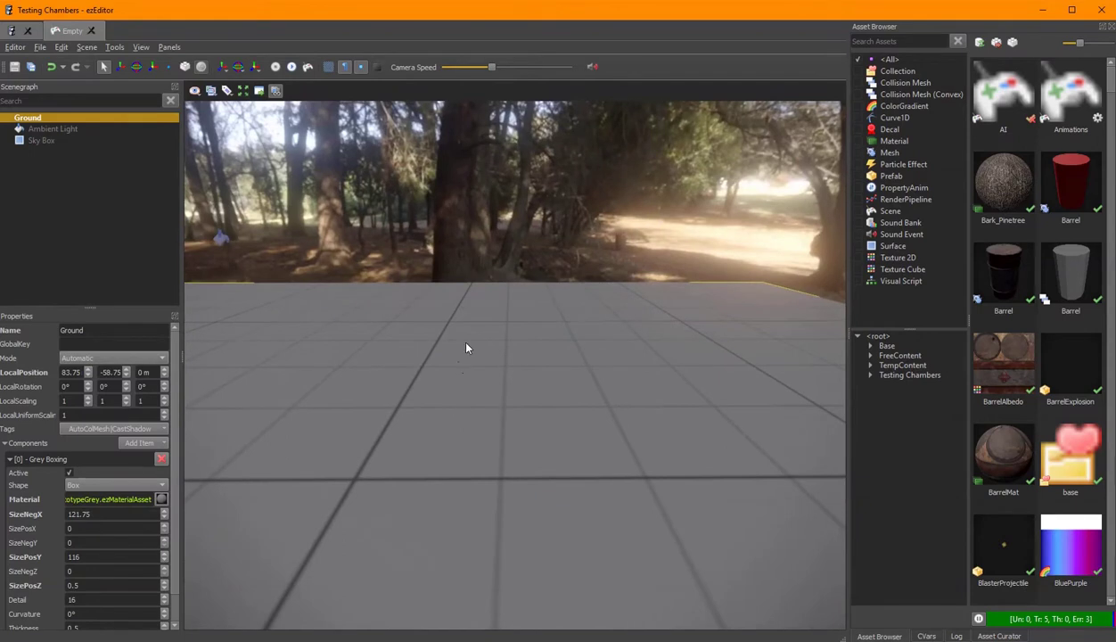
right_drag(561, 384, 543, 384)
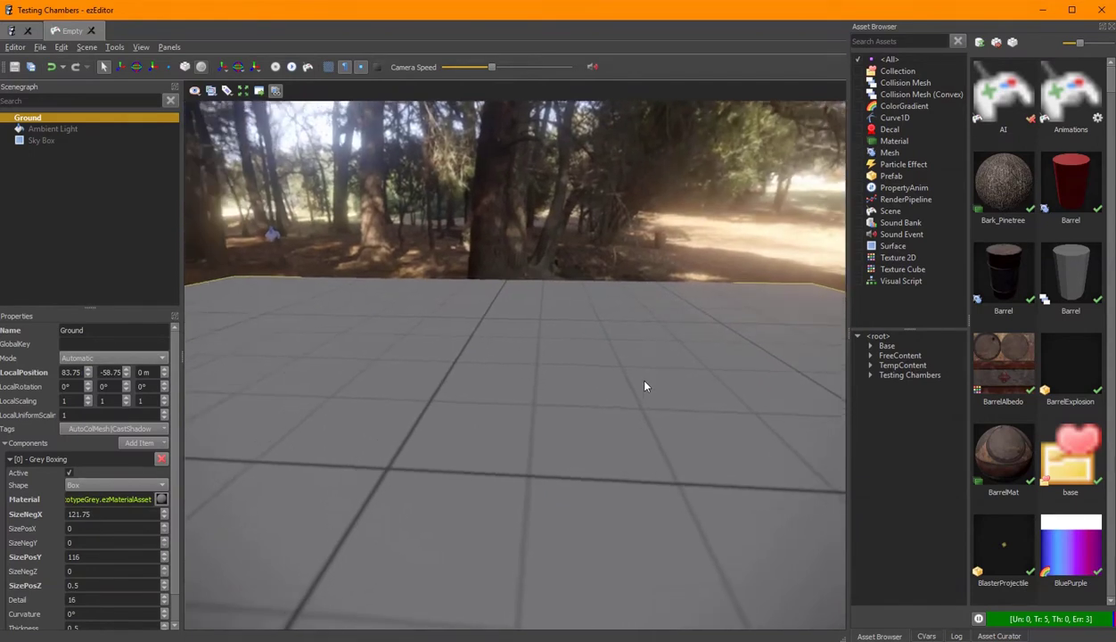
Step: Filter the assets to prefabs, search for "play", and place the Player prefab on the ground in the scene
click(856, 177)
click(880, 41)
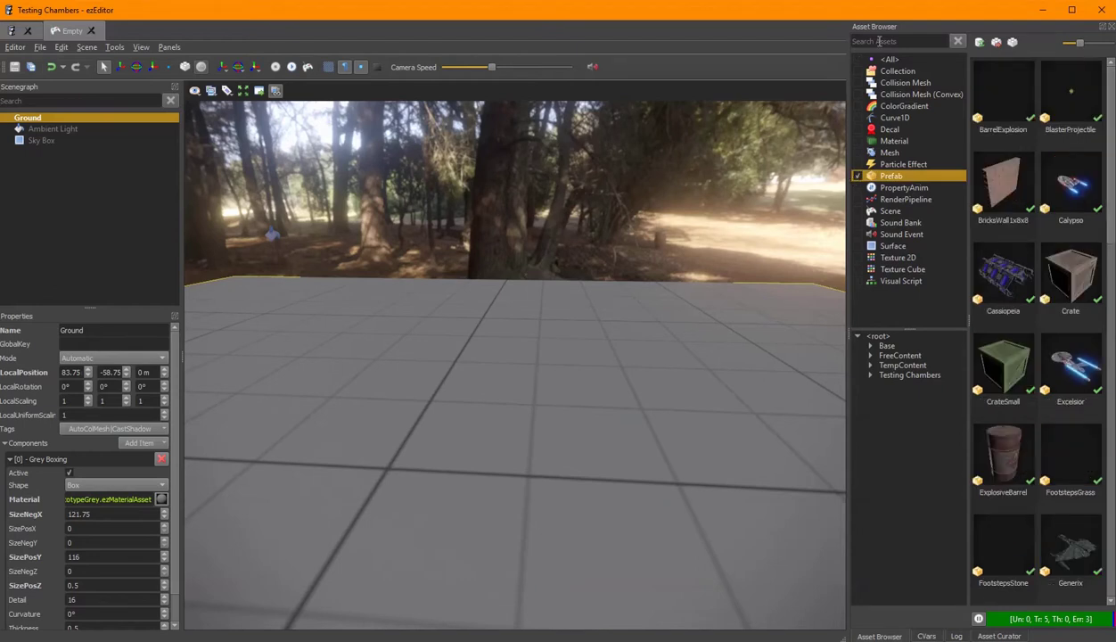
text(play)
drag(1026, 112, 603, 459)
Step: Move the Player prefab to a height of 2 m above the ground and remove the prefab type filter
key(w)
key(w)
right_drag(653, 473, 654, 476)
drag(655, 476, 674, 445)
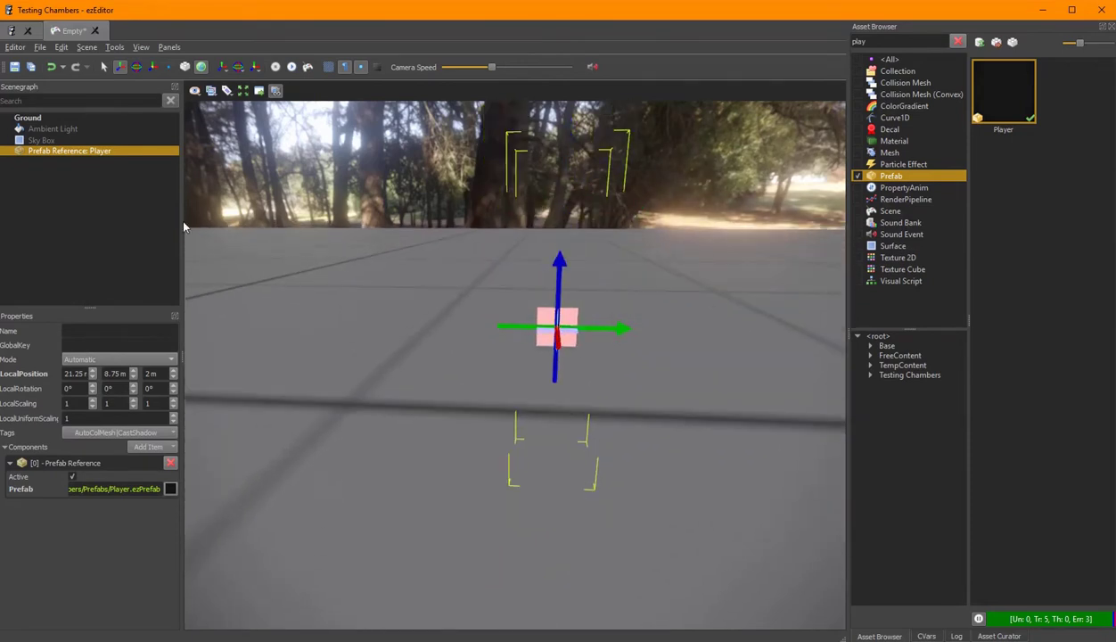
click(858, 178)
drag(664, 198, 665, 234)
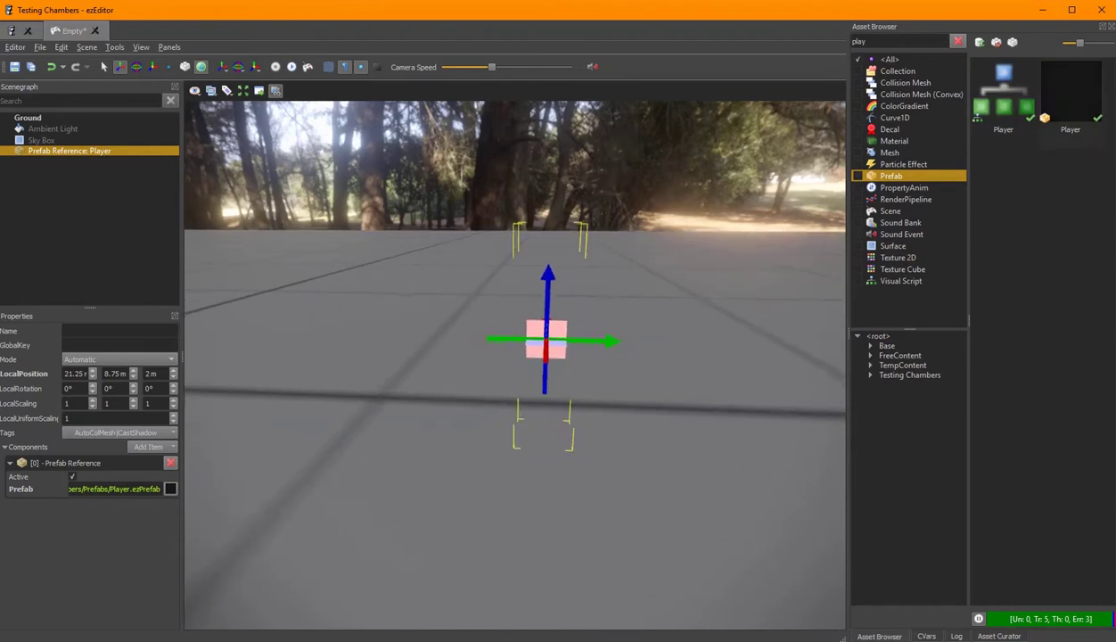
Step: Save the scene, play-test it in the game window, and return to editing
key(ctrl+s)
click(308, 68)
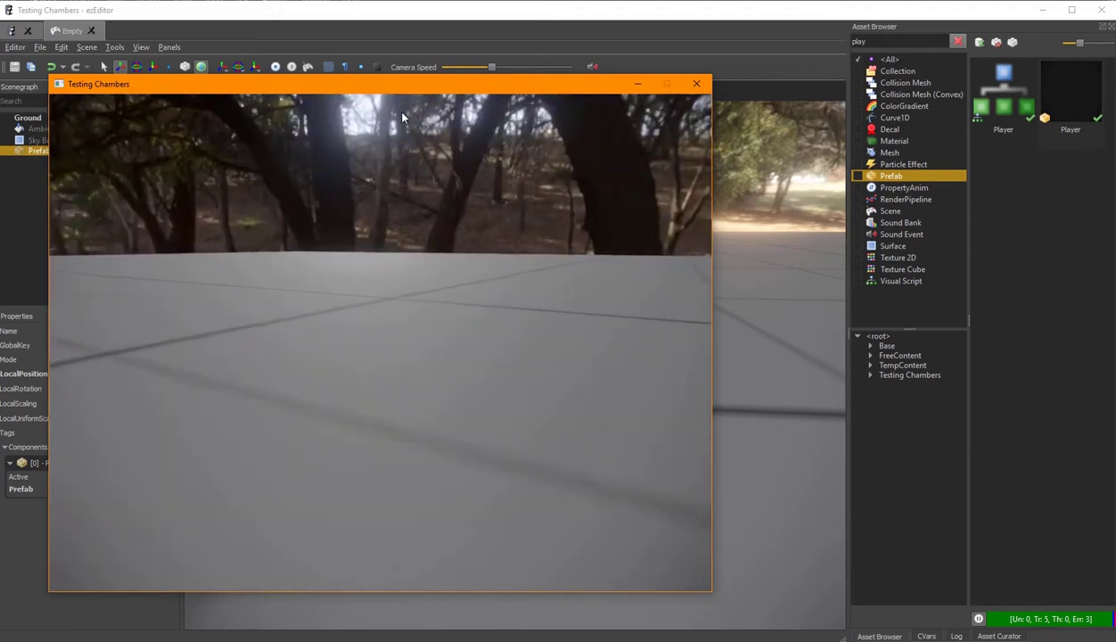
key(Escape)
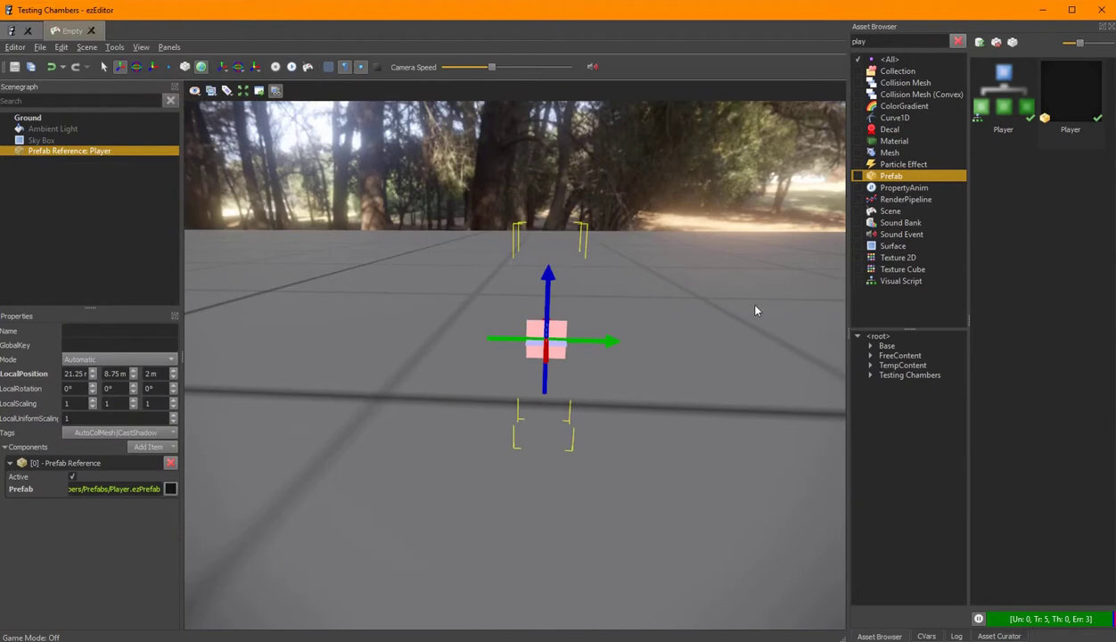
Step: Draw a greybox platform about 3.5 by 6.75 m and 0.5 m high on the ground near the player
right_drag(708, 392, 661, 358)
key(s)
key(q)
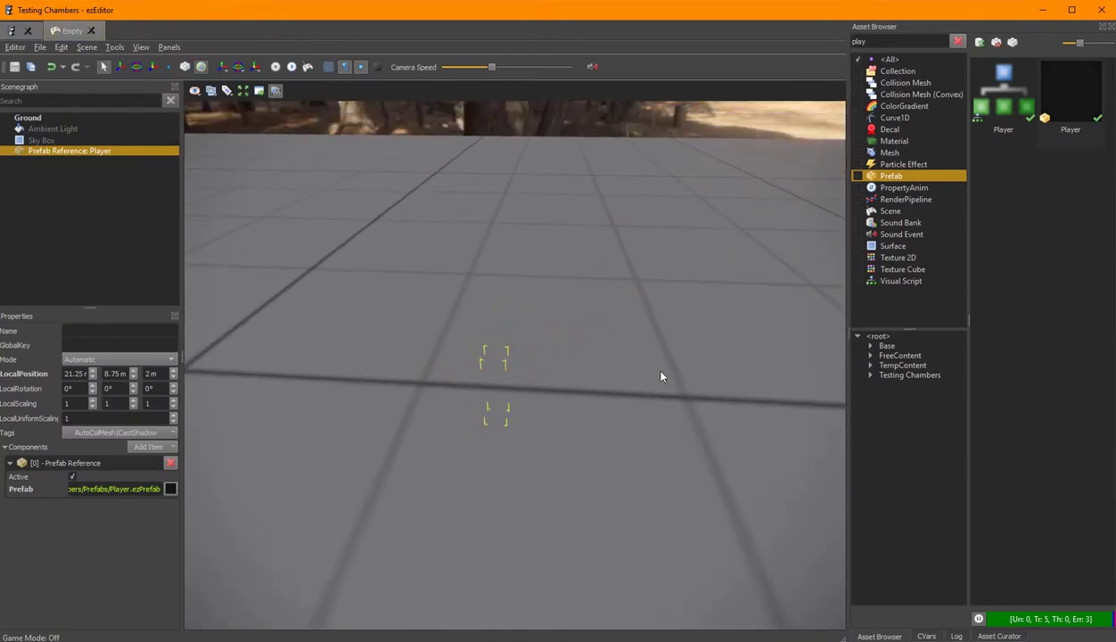
click(185, 68)
right_drag(390, 284, 428, 310)
key(a)
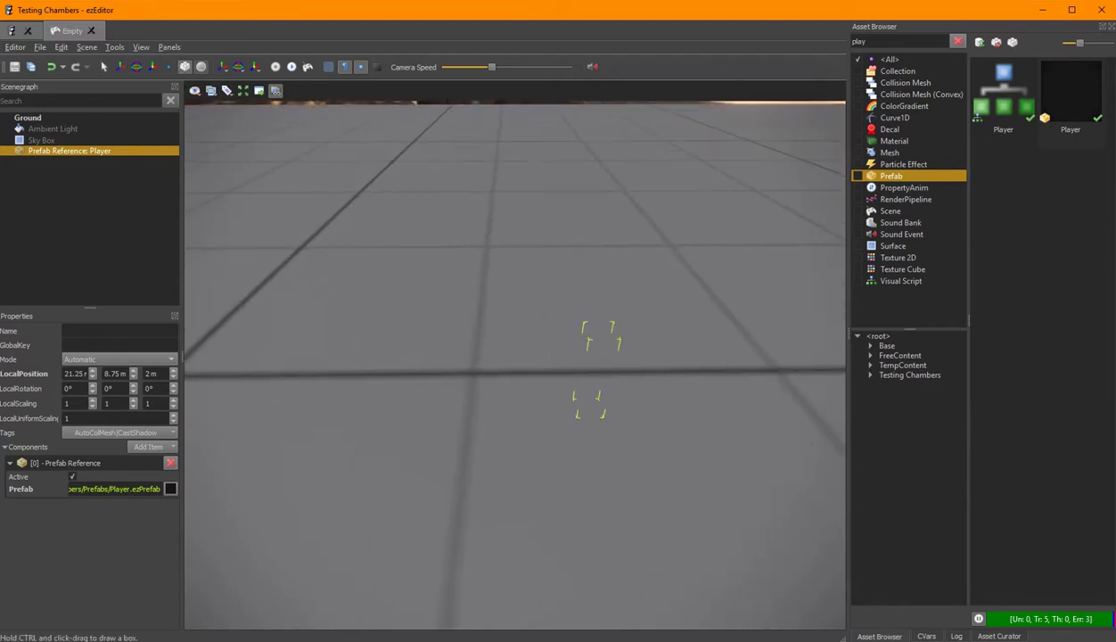
ctrl+drag(412, 293, 658, 356)
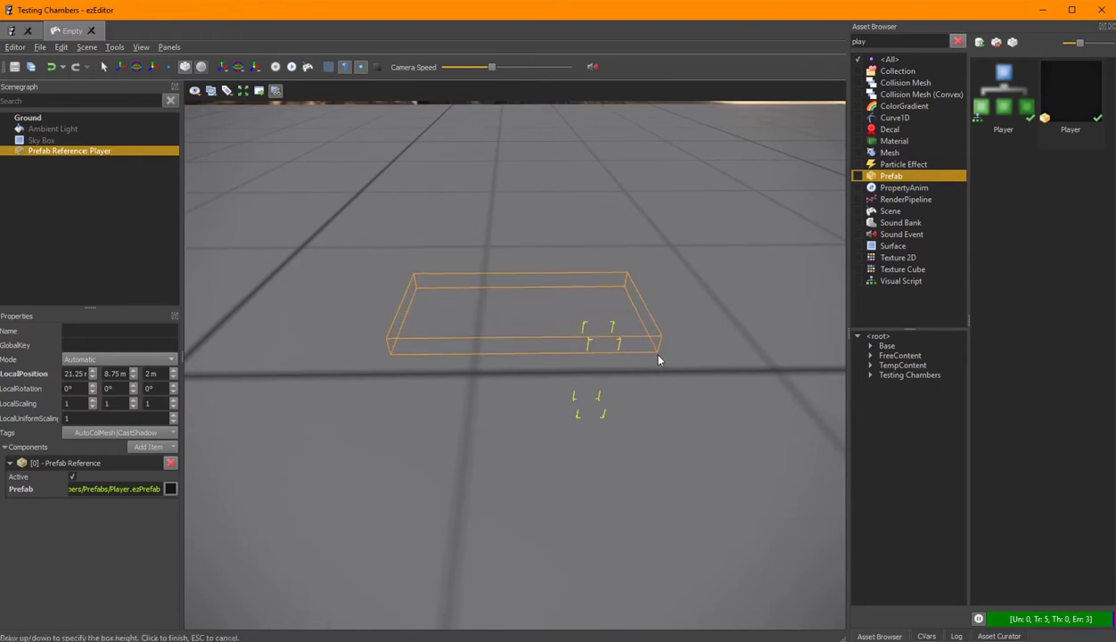
click(658, 359)
Step: Play the game to check walking up to the greybox platform, then stop it
scroll(713, 423, up, 5)
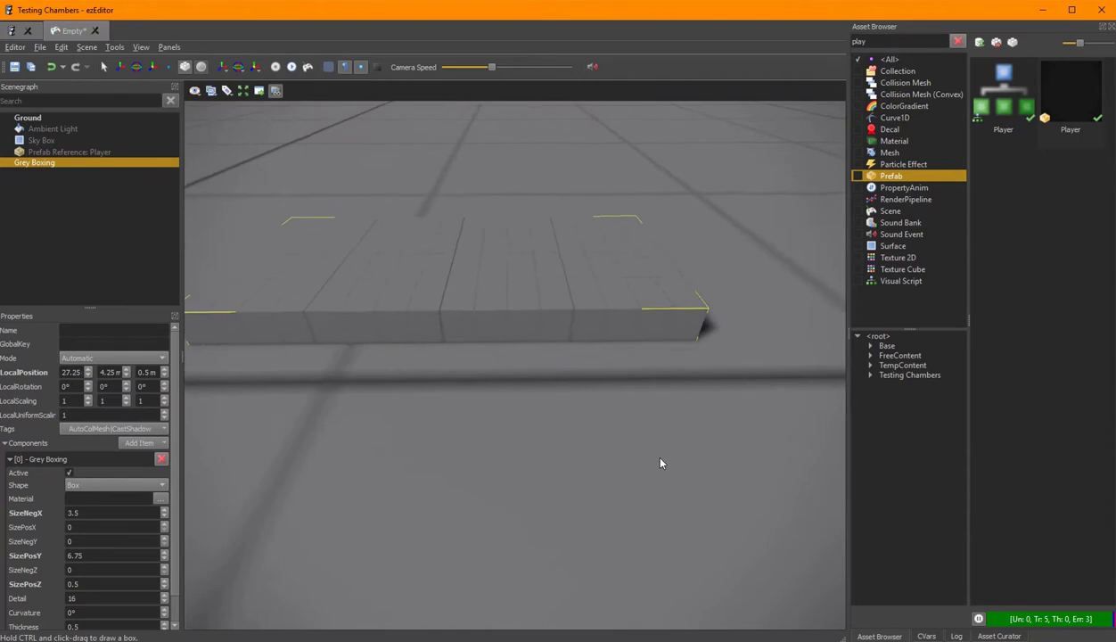
click(295, 68)
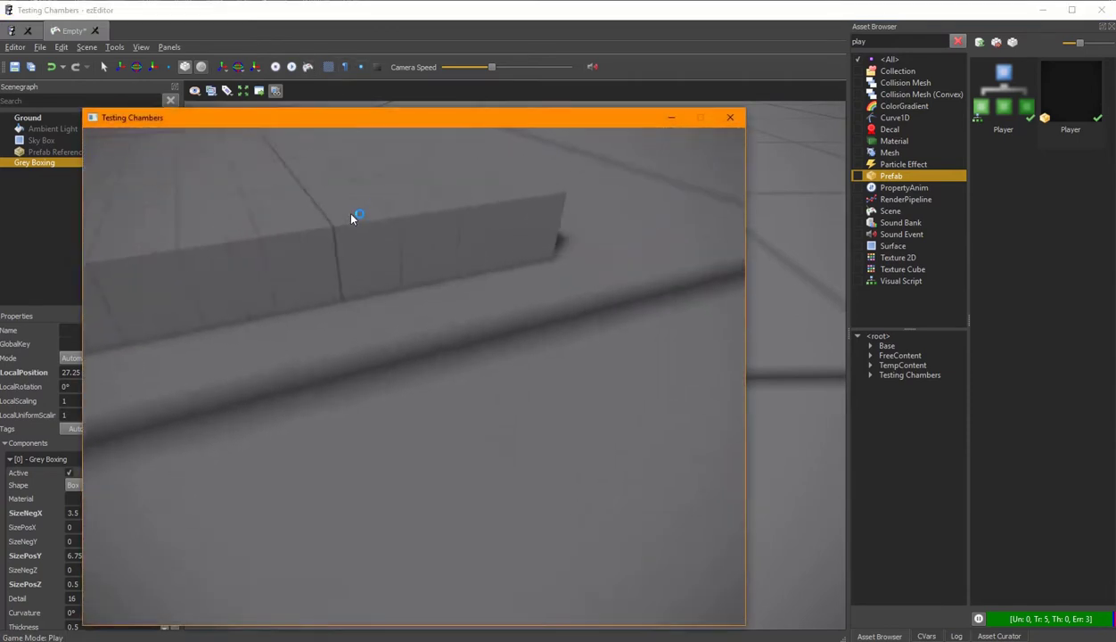
key(w)
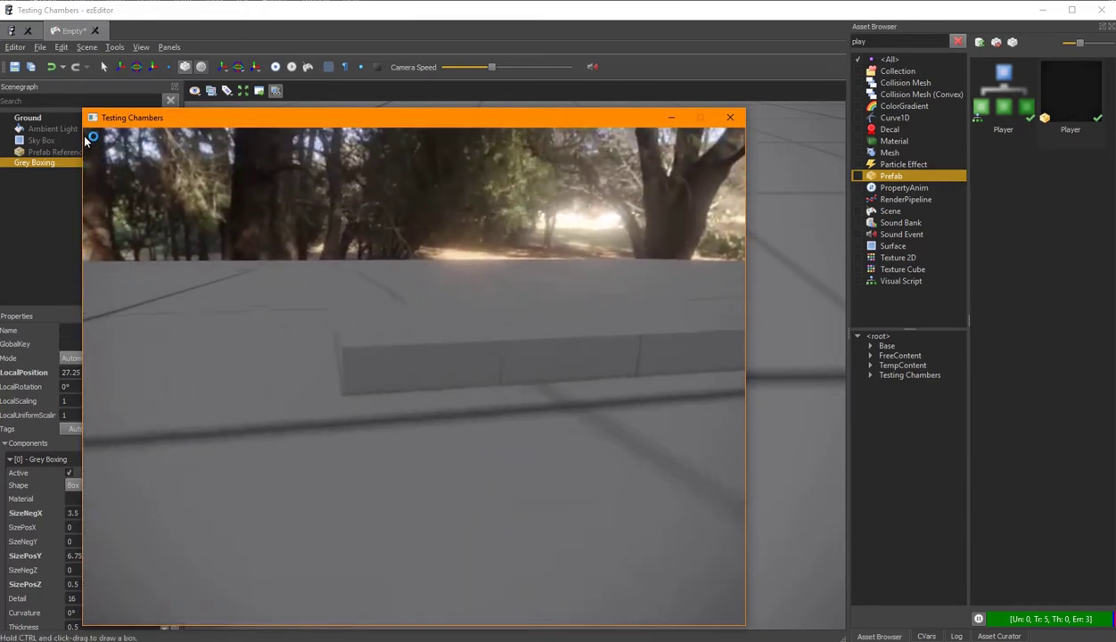
key(Escape)
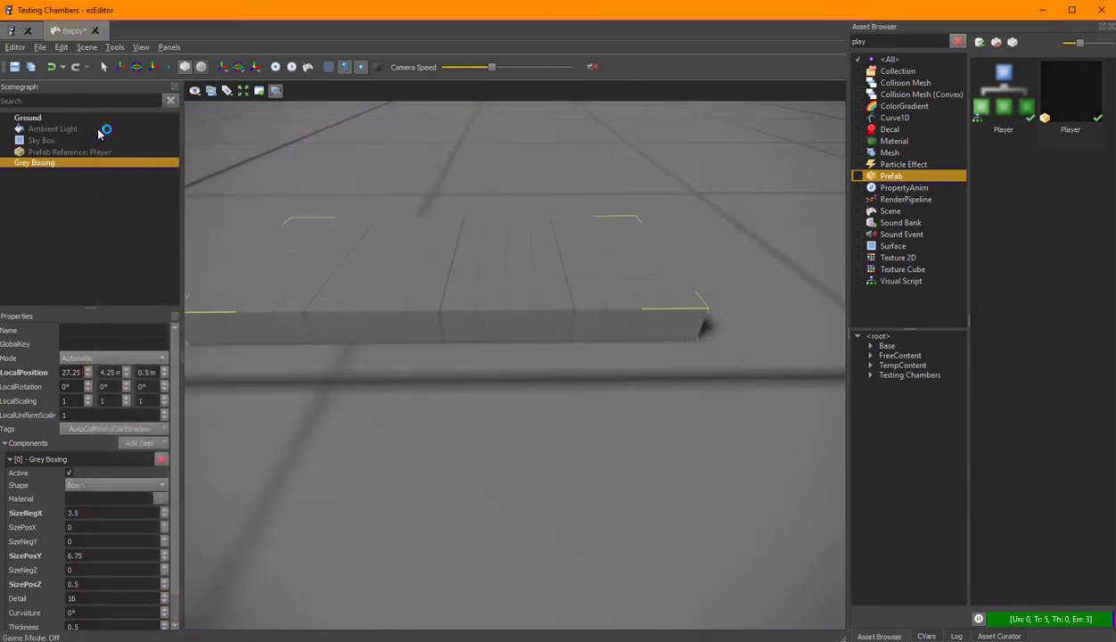
Step: Draw a second grey box about 2.5 by 2.25 m and 0.5 m high against the platform and change its shape to Ramp X
mouse_move(522, 490)
mouse_down()
mouse_move(624, 406)
mouse_move(649, 328)
mouse_move(674, 347)
mouse_up()
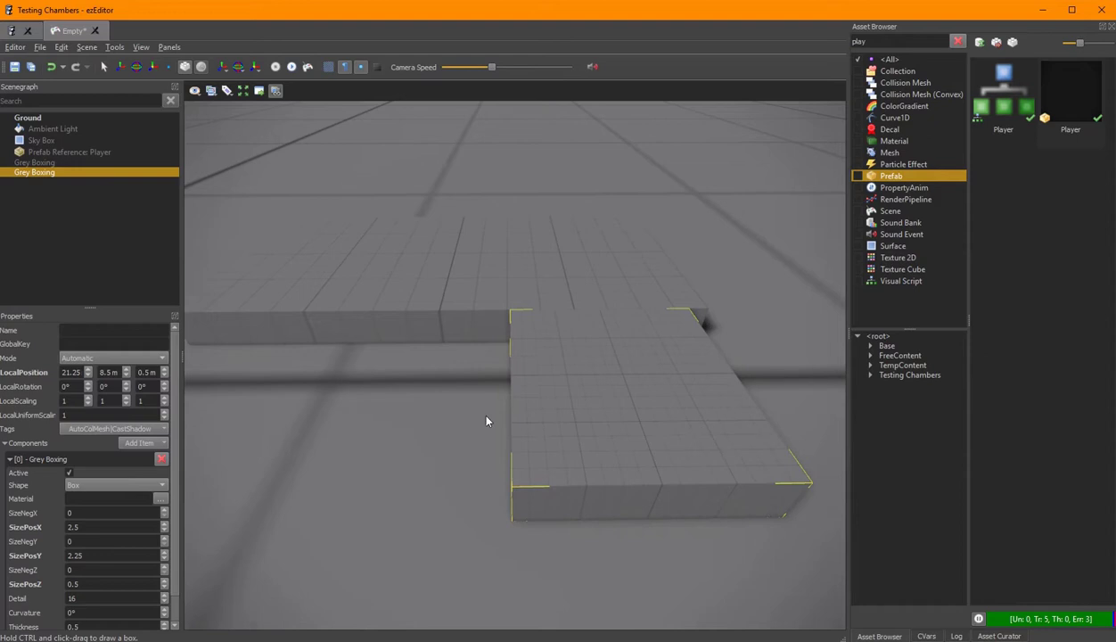
drag(98, 308, 110, 263)
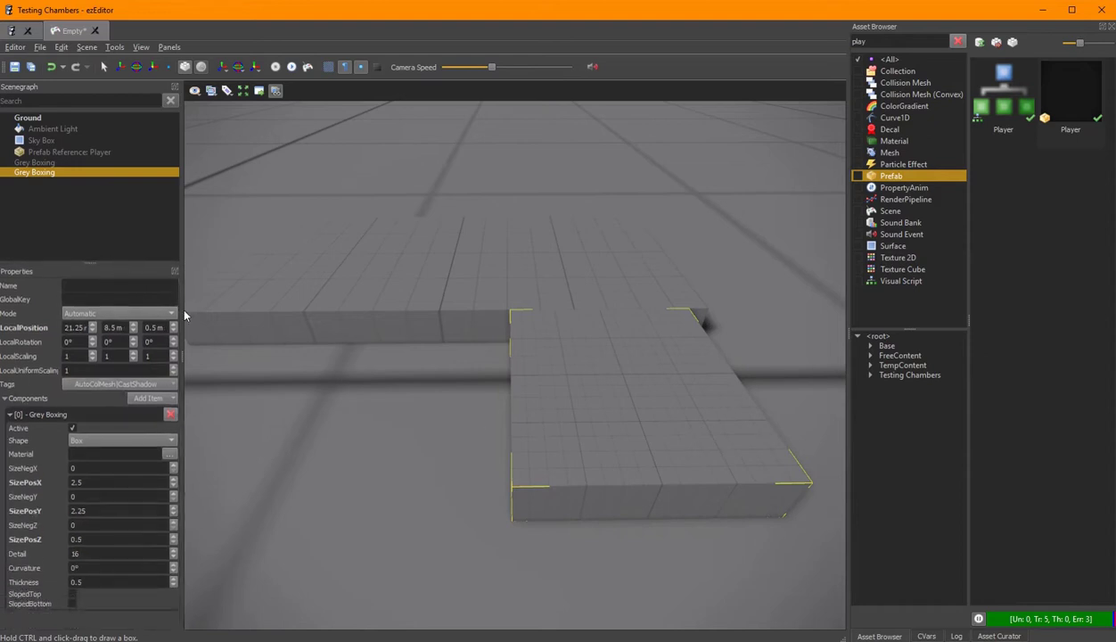
drag(183, 315, 201, 314)
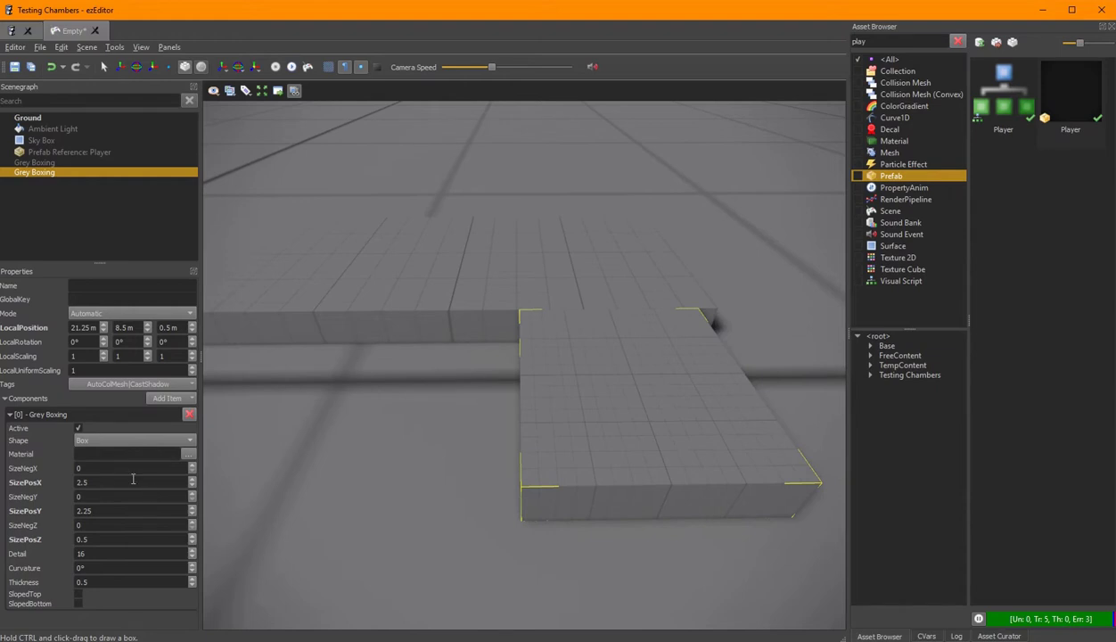
click(145, 442)
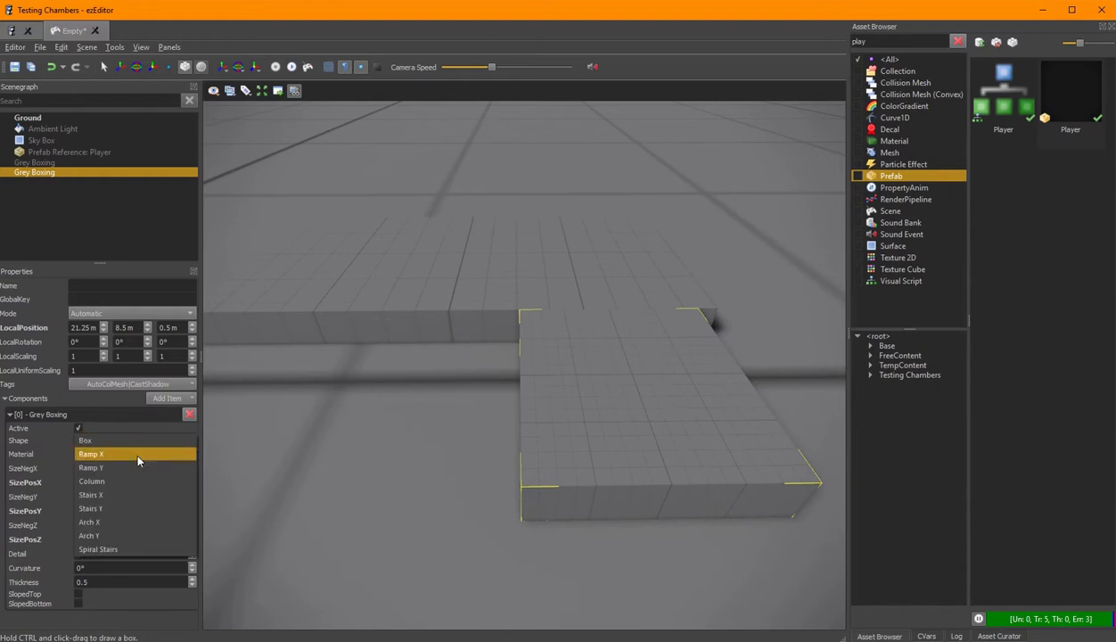
click(137, 455)
Step: Raise the greybox platform by setting its SizePosZ to 1
right_drag(406, 472, 561, 392)
right_drag(356, 401, 450, 389)
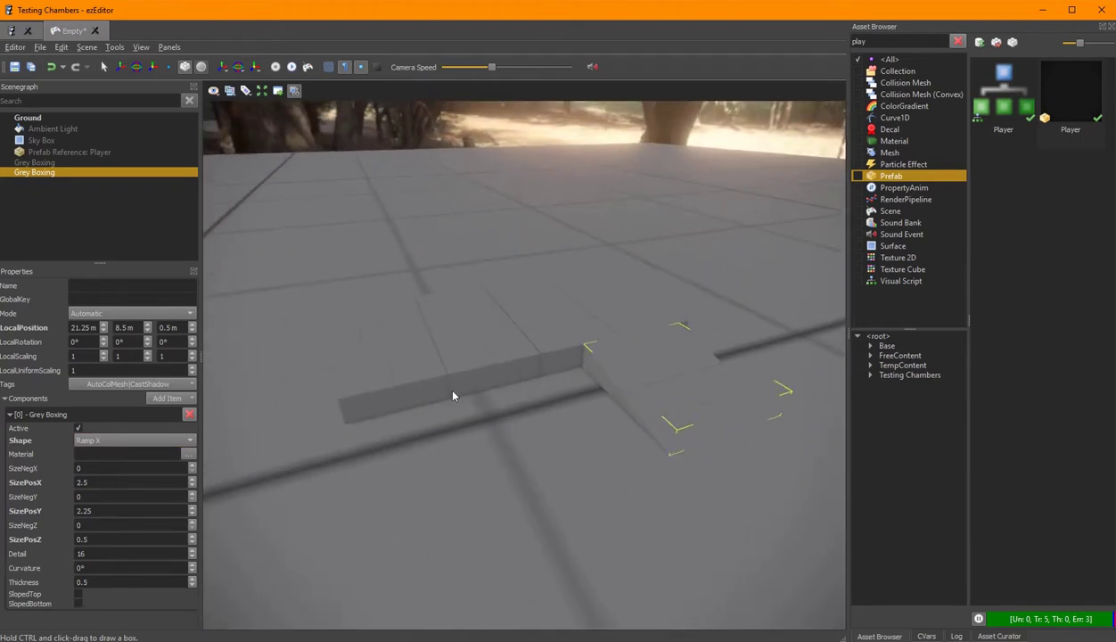
click(493, 363)
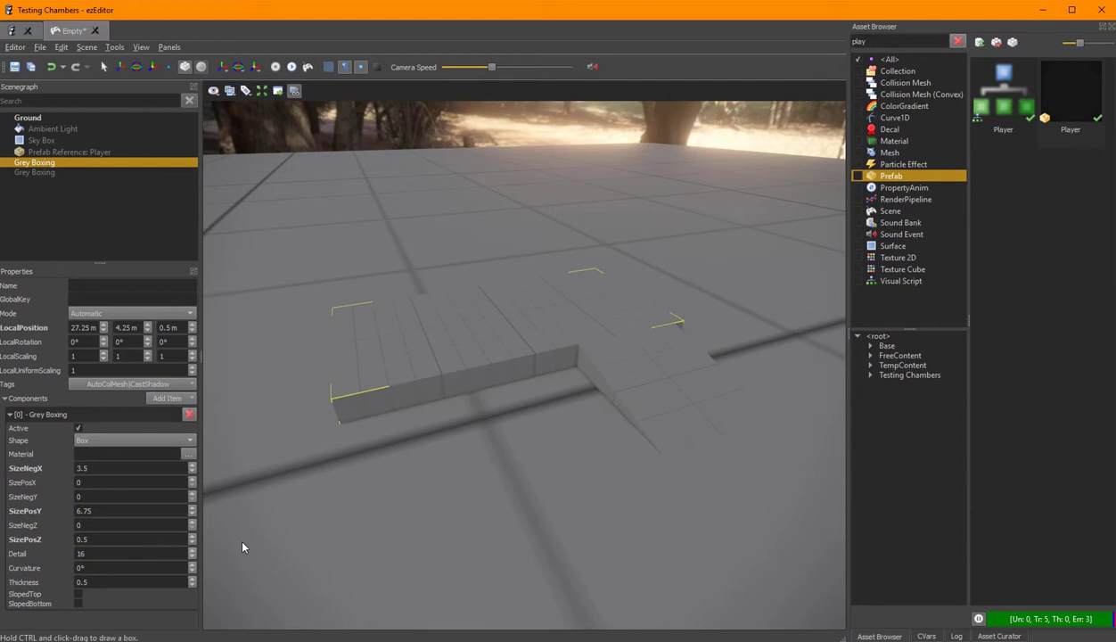
drag(203, 536, 196, 511)
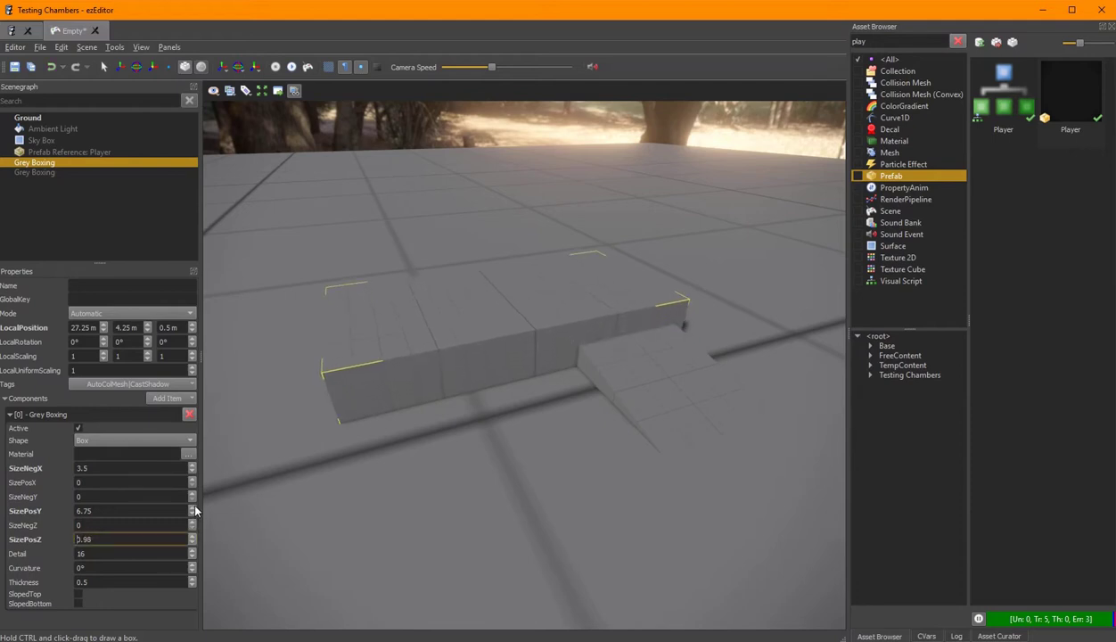
double_click(126, 535)
text(1)
Step: Set the ramp's SizePosZ to 1 to match the platform's height
click(650, 385)
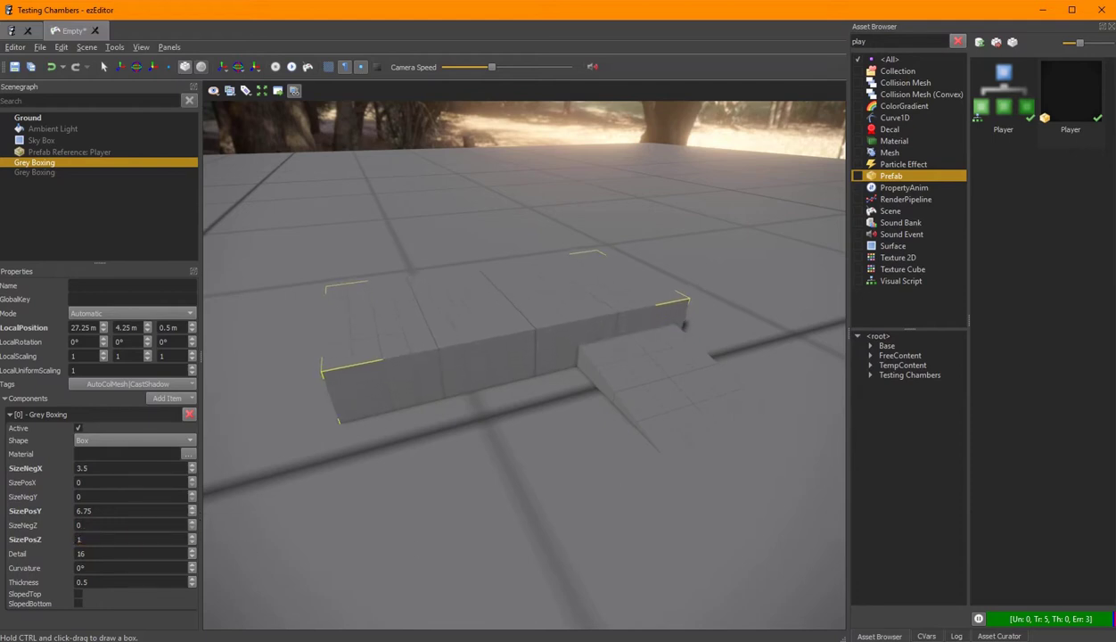
double_click(138, 537)
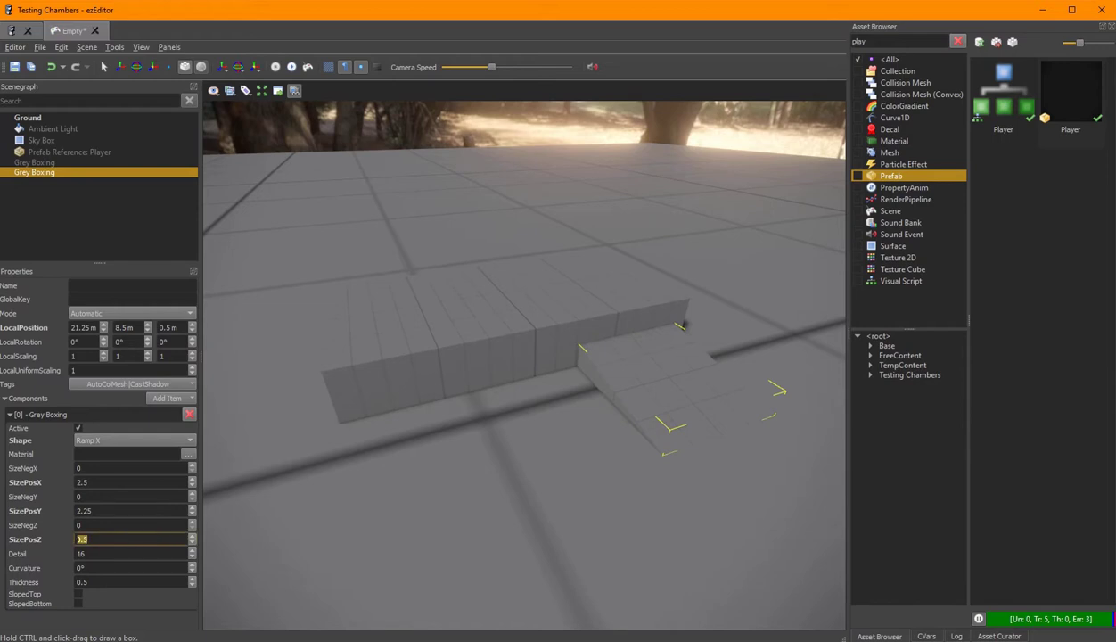
text(1d)
Step: Move the ramp sideways along the platform to a local Y position of 8.75 m
right_drag(557, 513, 401, 514)
key(q)
right_drag(437, 455, 499, 451)
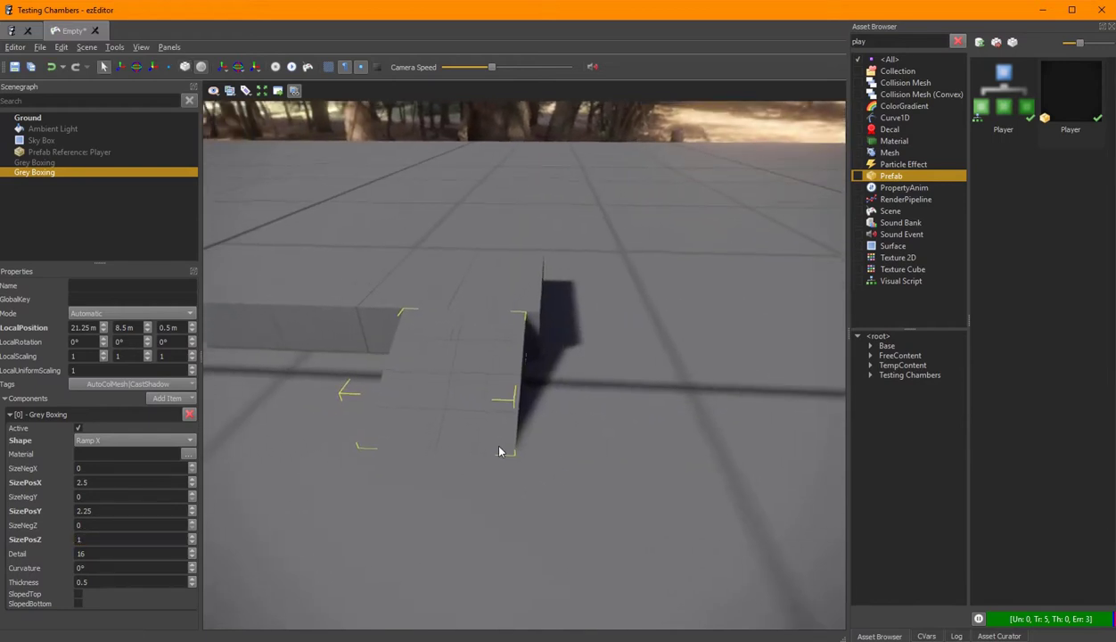
key(w)
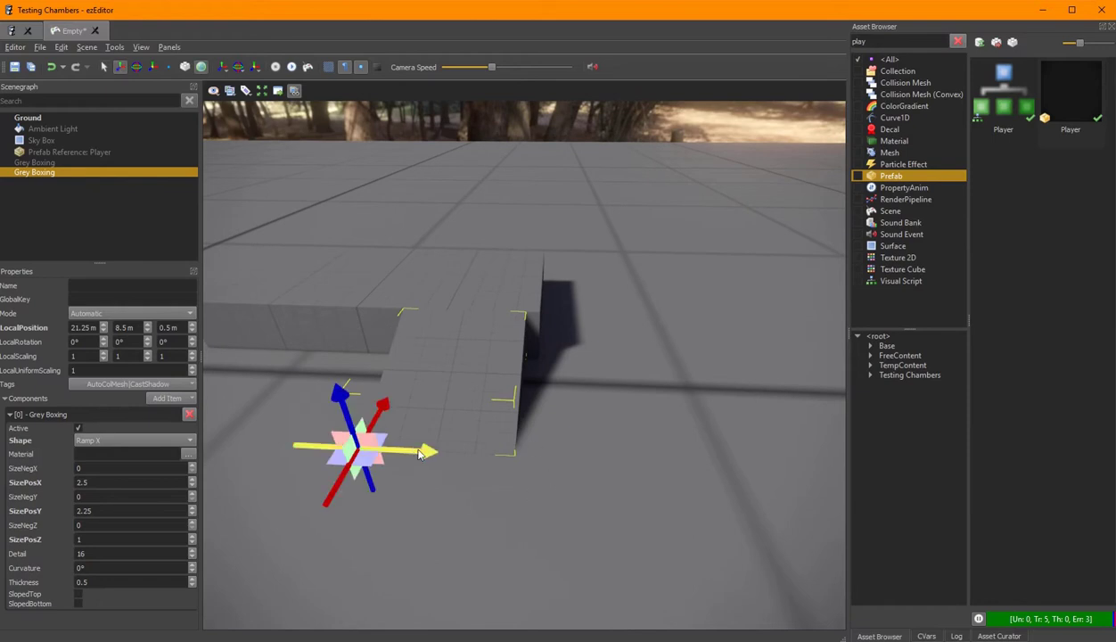
drag(432, 455, 482, 454)
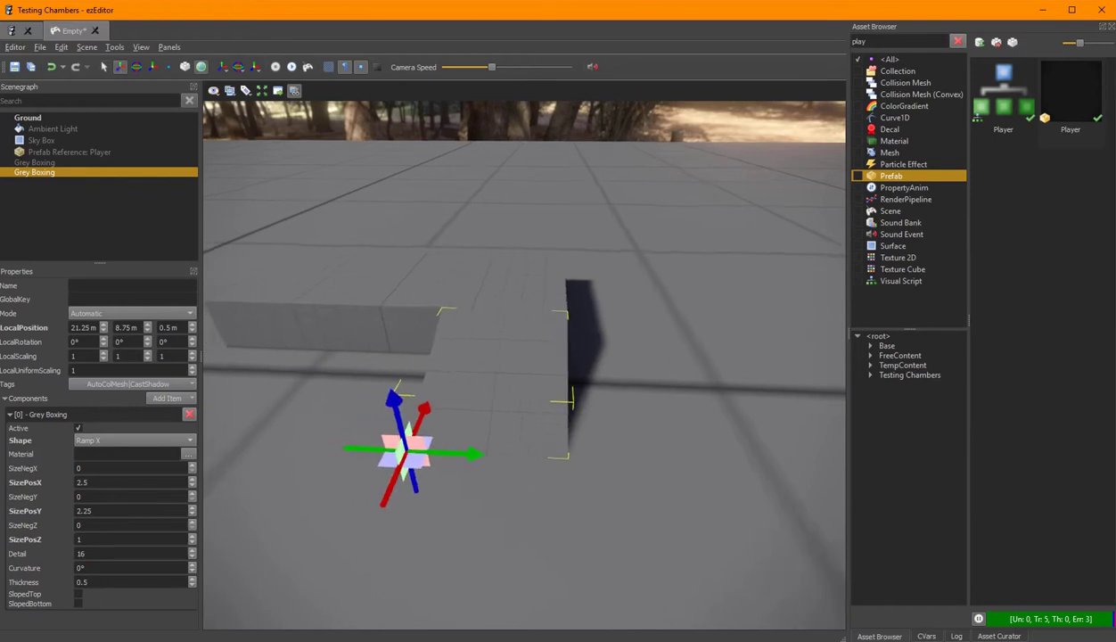
Step: Play-test the scene with the raised platform and ramp, and stop the game
click(310, 70)
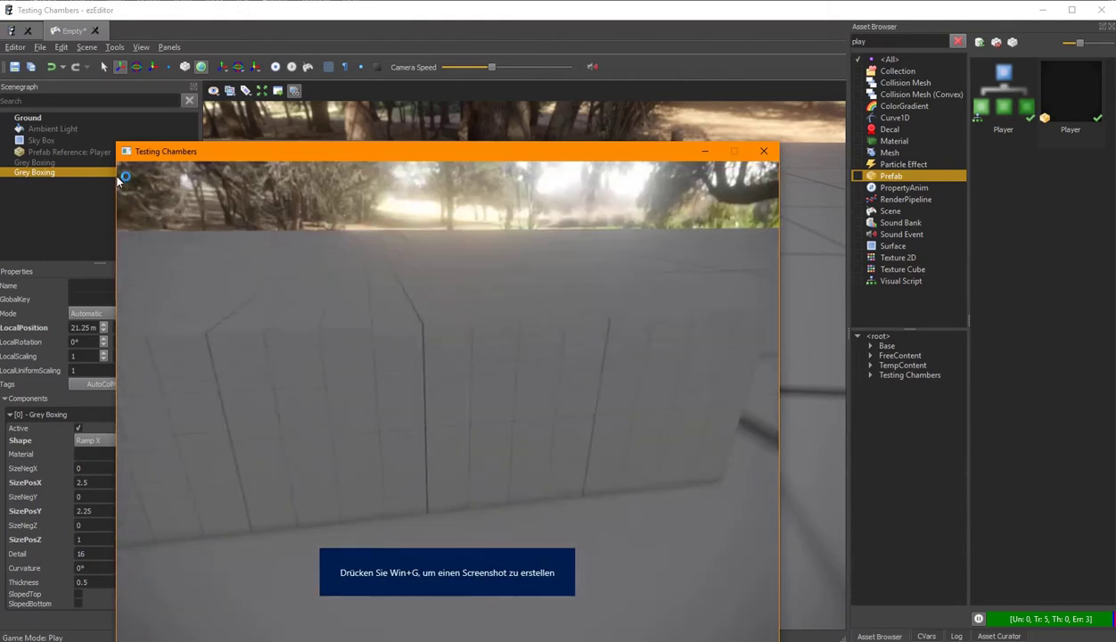
key(s)
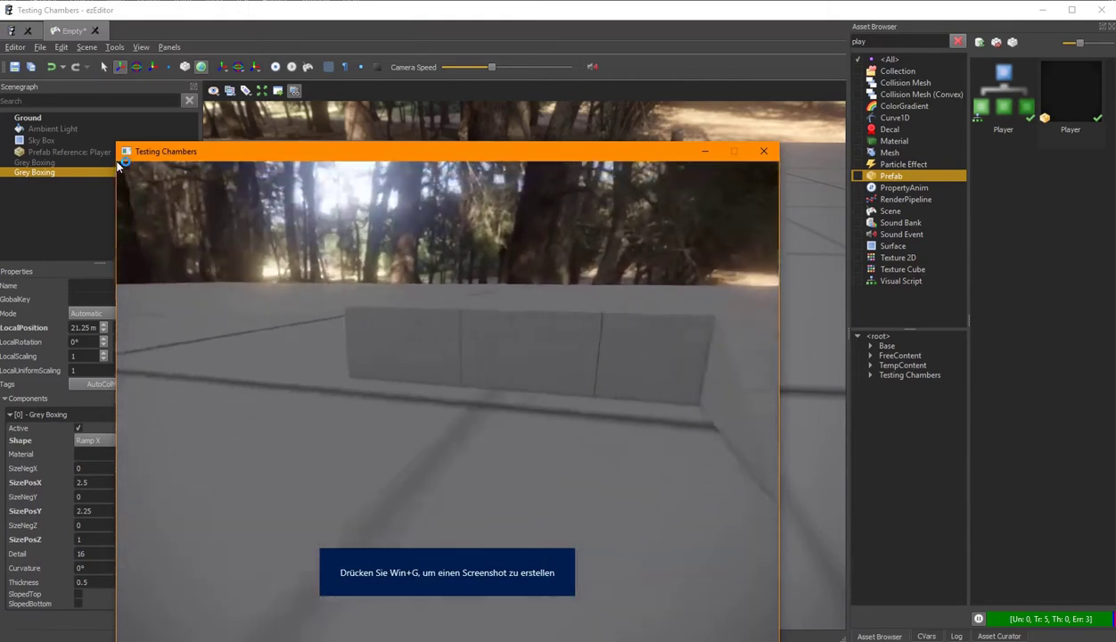
key(Escape)
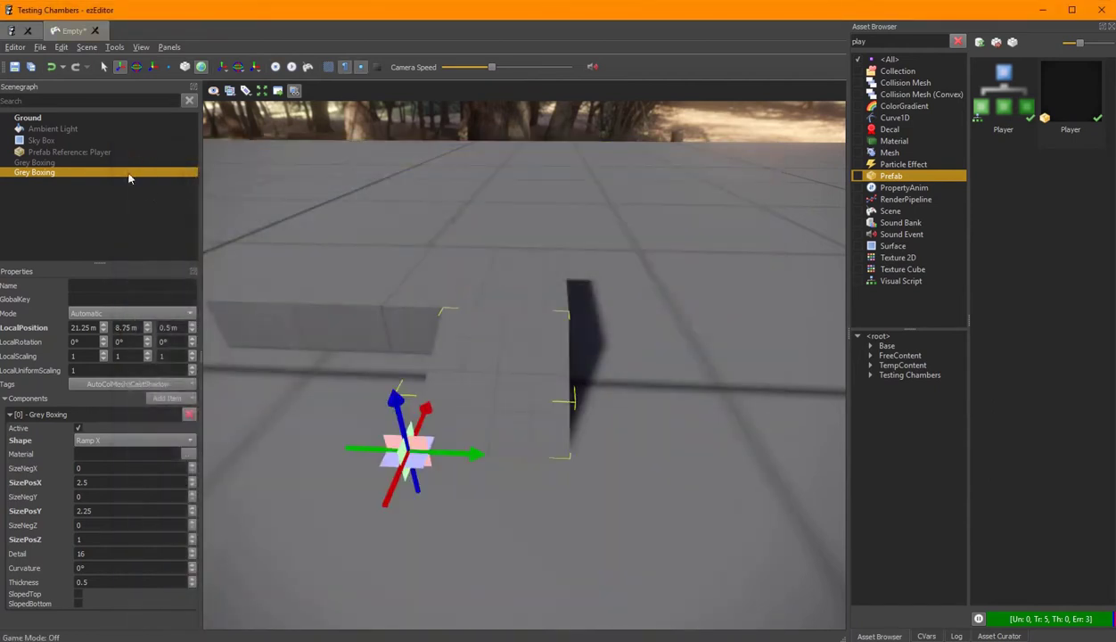
Step: Save the scene with the finished platform and ramp
right_drag(594, 237, 557, 201)
key(a)
right_drag(560, 273, 580, 287)
key(q)
key(ctrl+s)
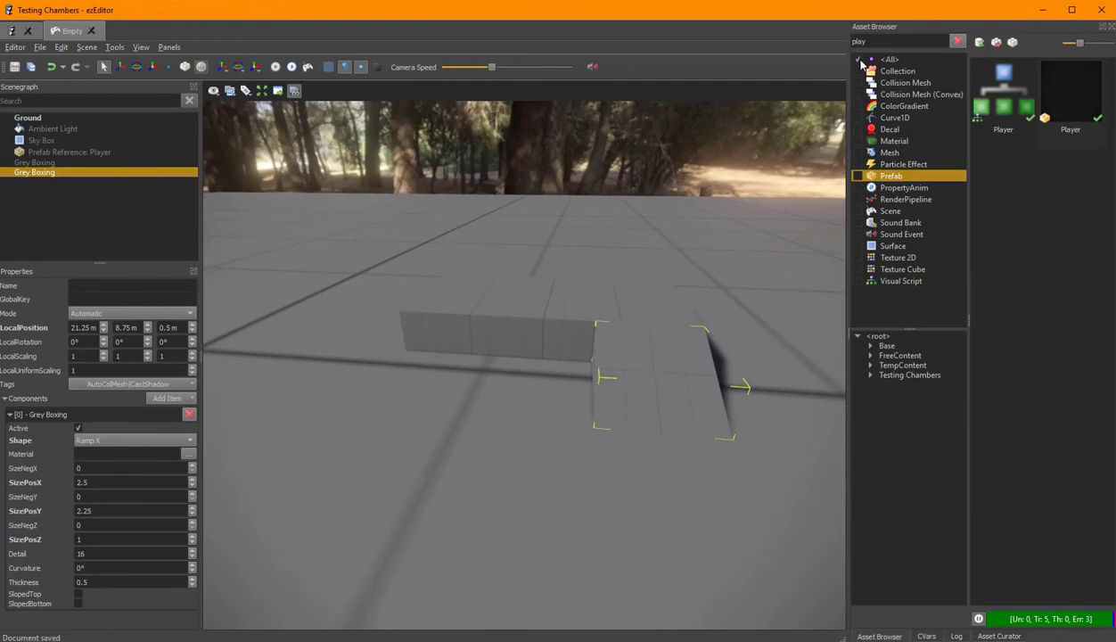
Step: Clear the asset search, filter the assets to meshes, and place the Box mesh on the ground in front of the platform
click(958, 41)
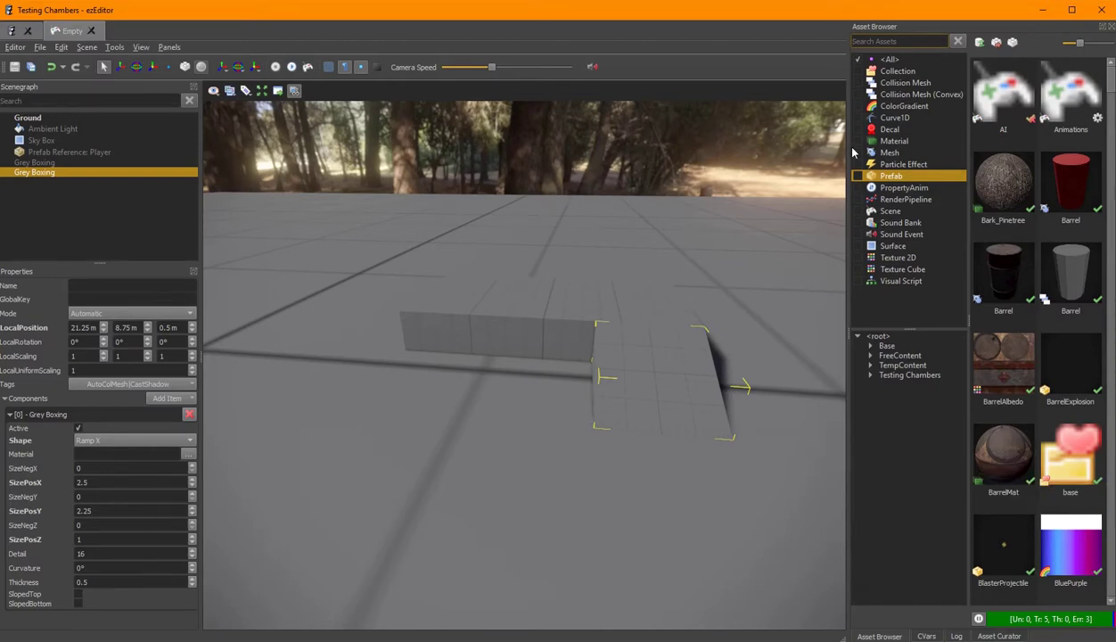
click(856, 152)
drag(1001, 183, 459, 378)
Step: Move the Box mesh to local position 20.5, 6.75, 1.5 m
key(w)
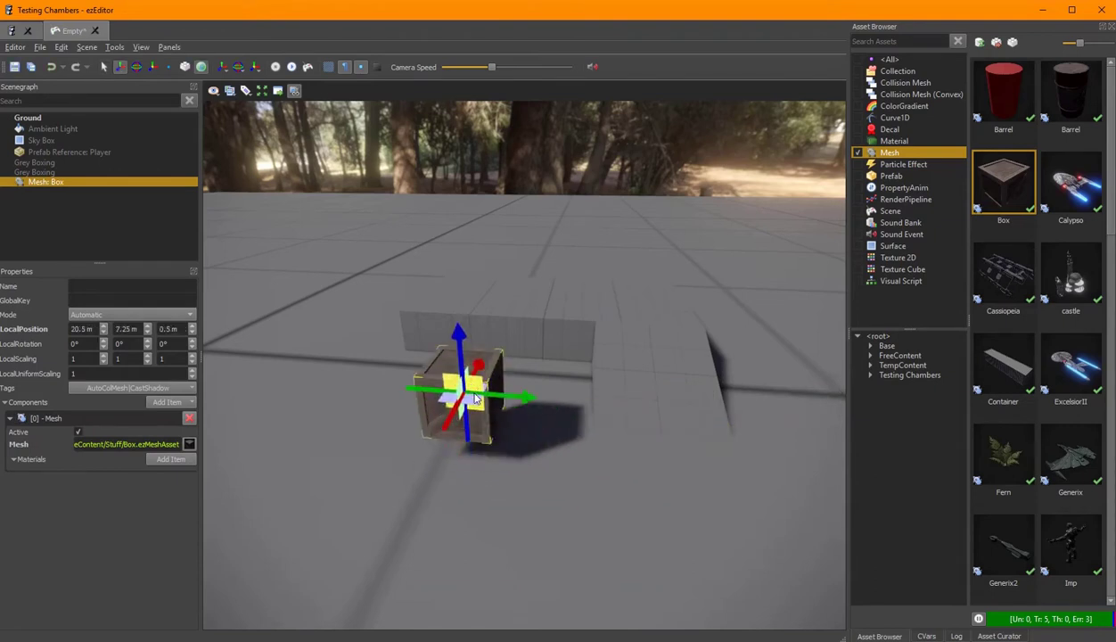
key(w)
right_drag(629, 452, 667, 458)
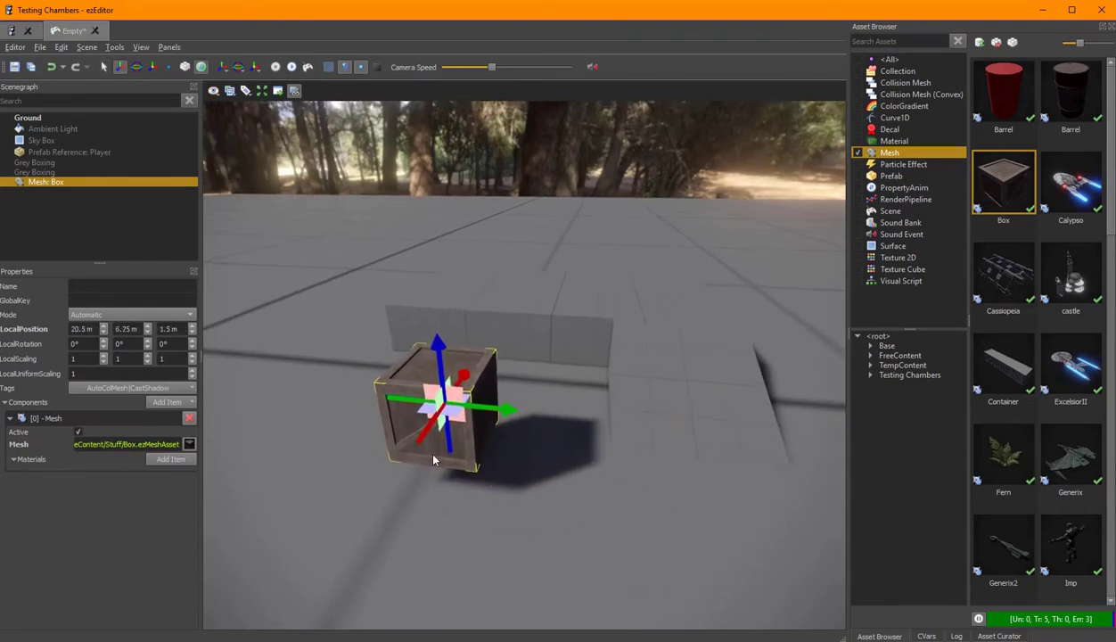
click(115, 375)
Step: Play-test the scene with the Box mesh, check how the player collides with it, and stop the game
click(307, 67)
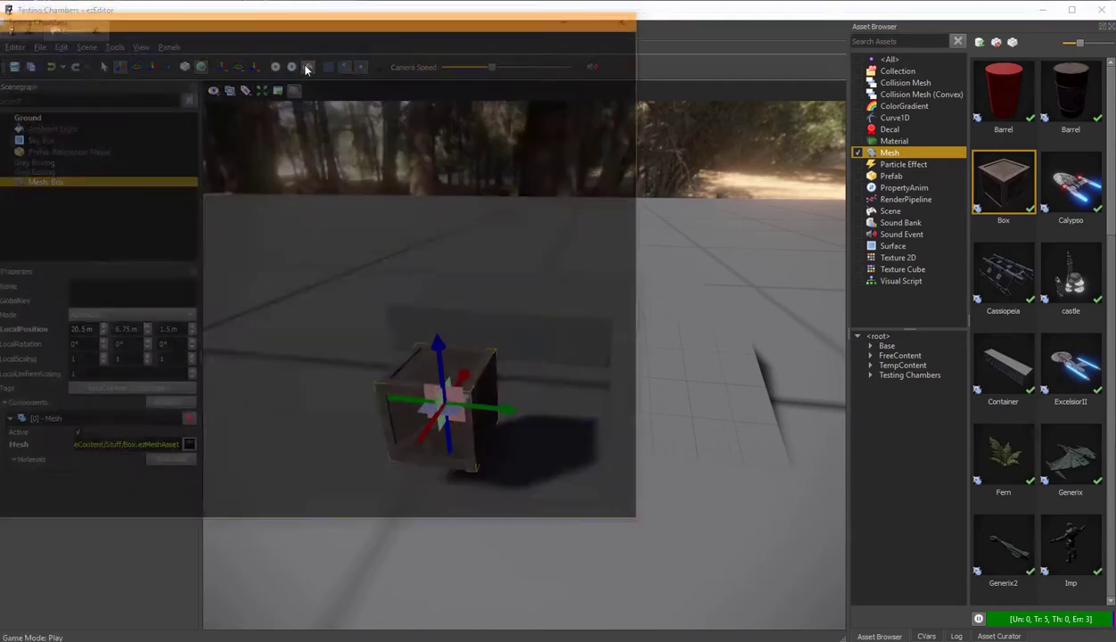
key(w)
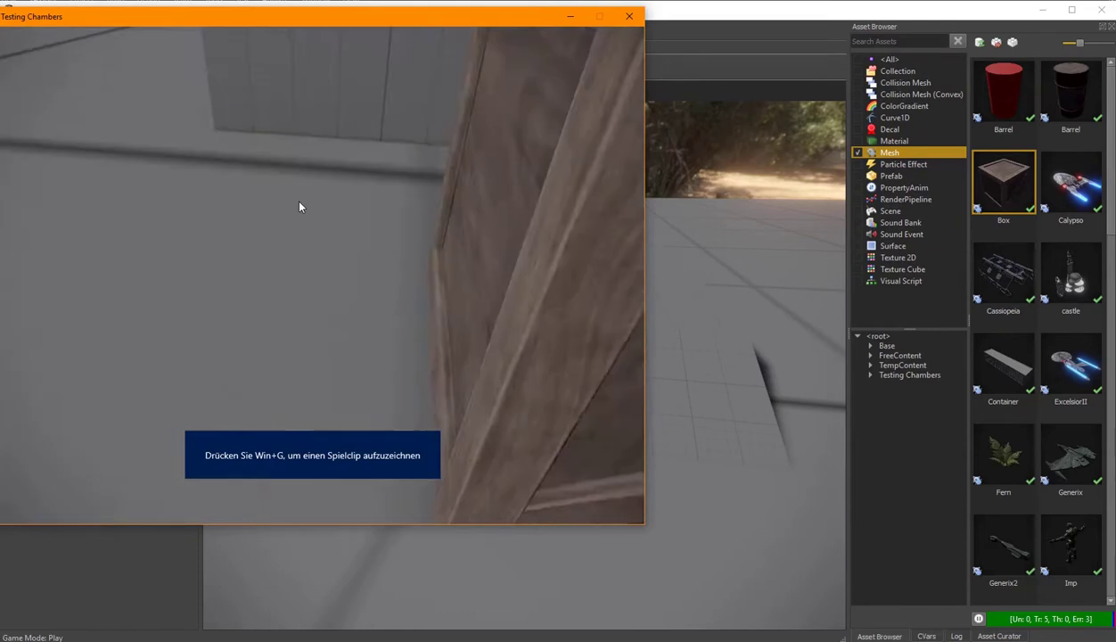
key(a)
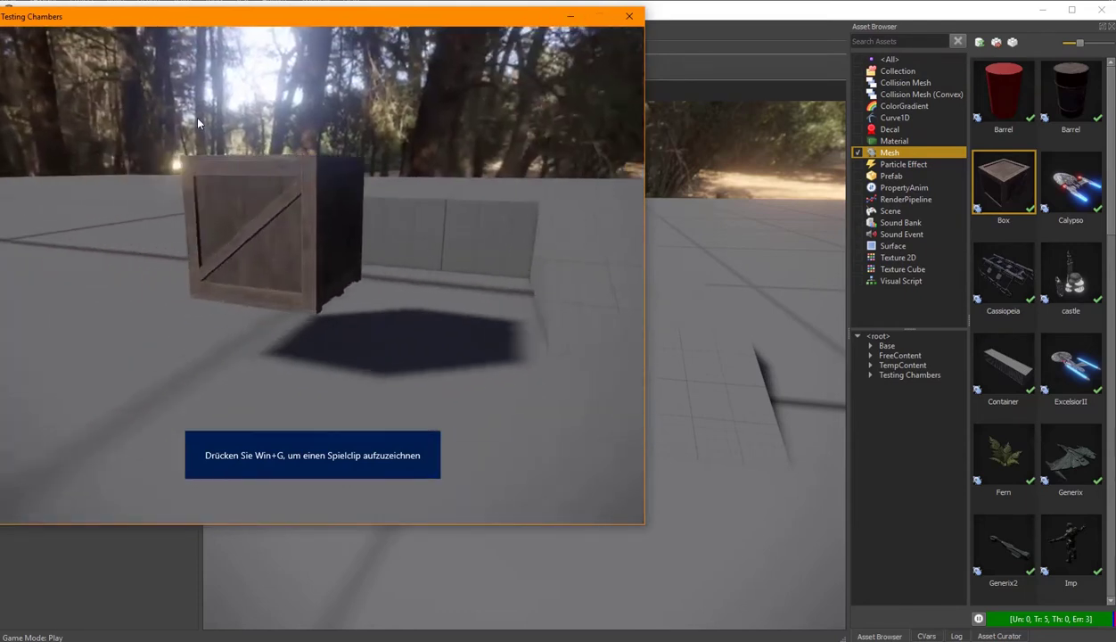
key(w)
key(s)
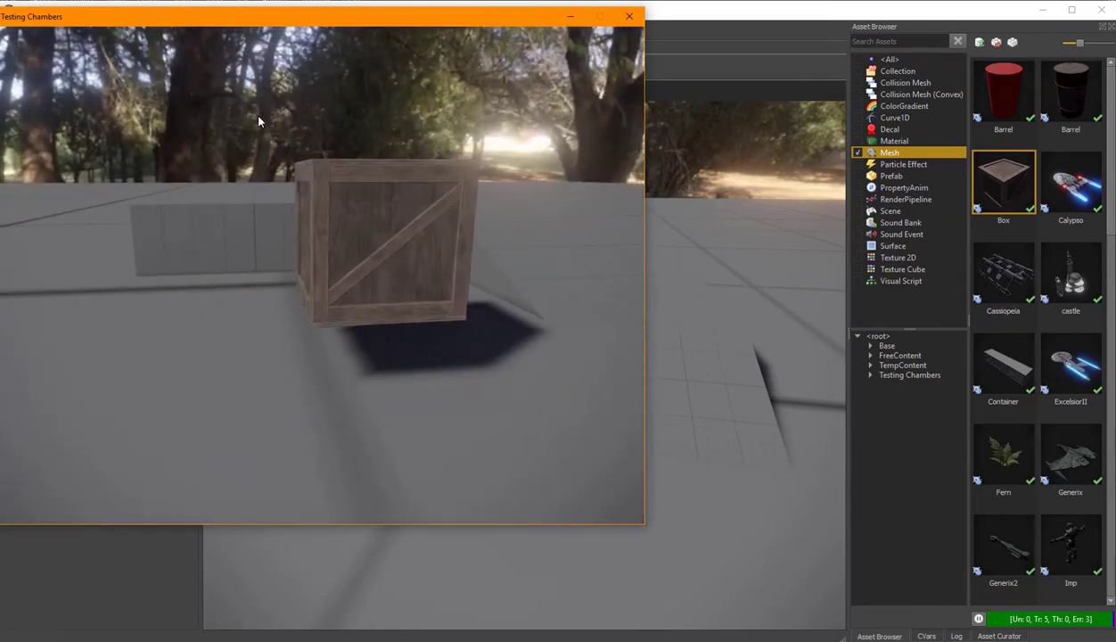
key(Escape)
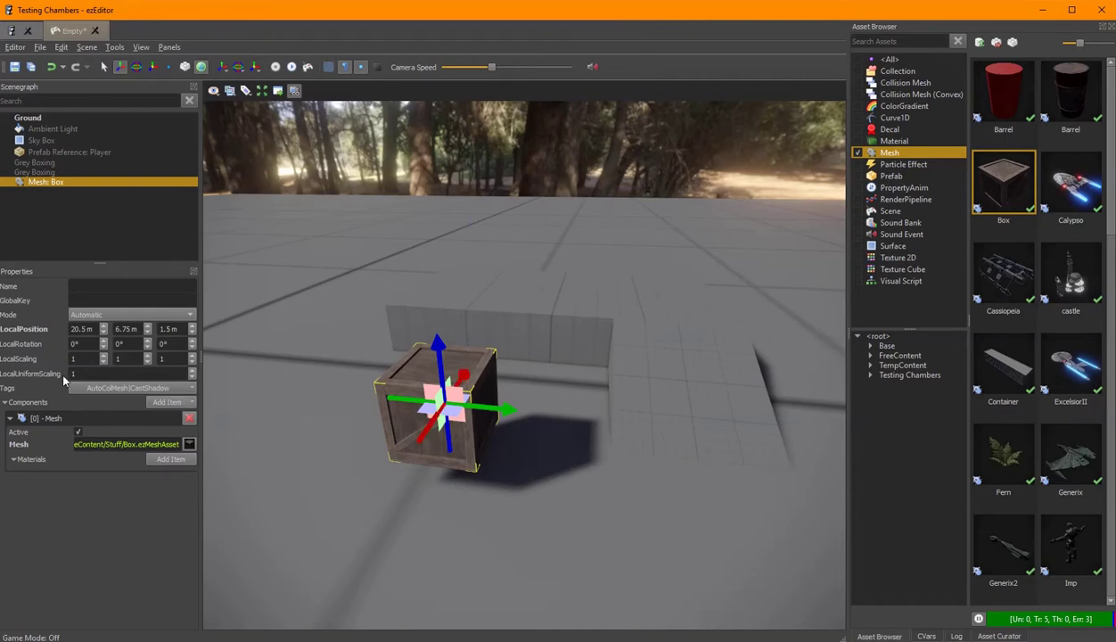
Step: Add a Physics Dynamic Actor component to the Box mesh object
click(172, 403)
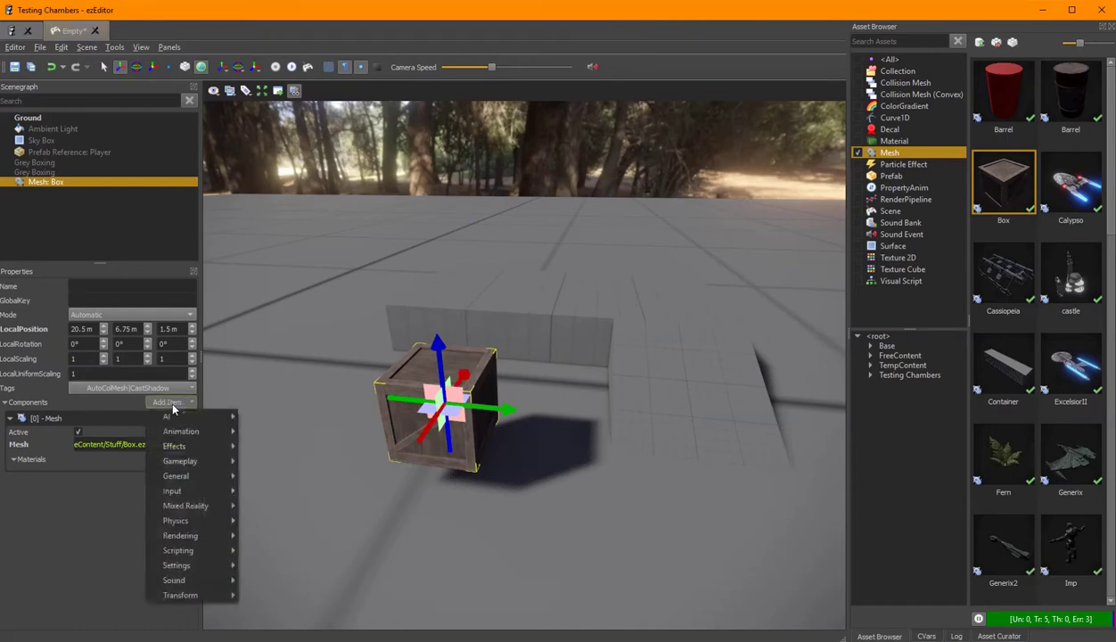
mouse_move(183, 521)
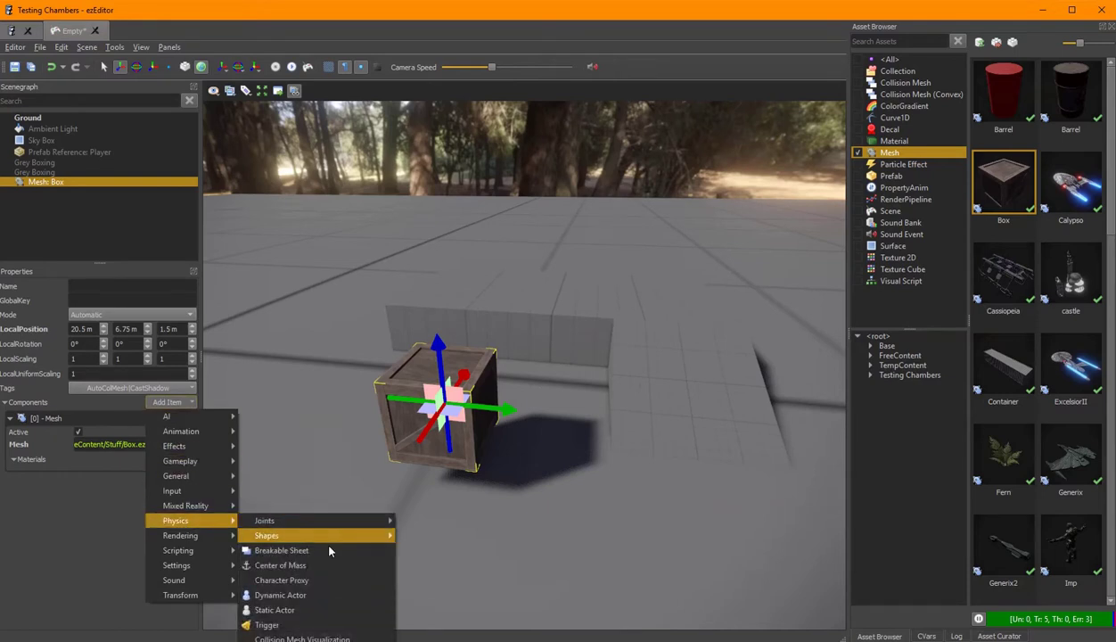
click(298, 600)
right_drag(416, 523, 366, 523)
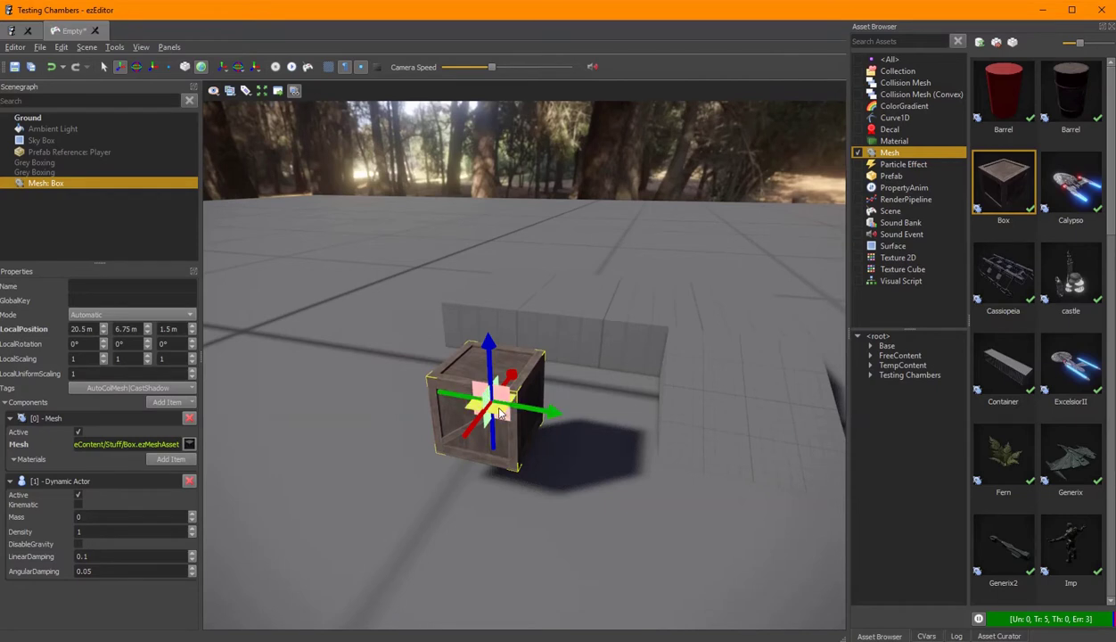
right_drag(383, 532, 378, 509)
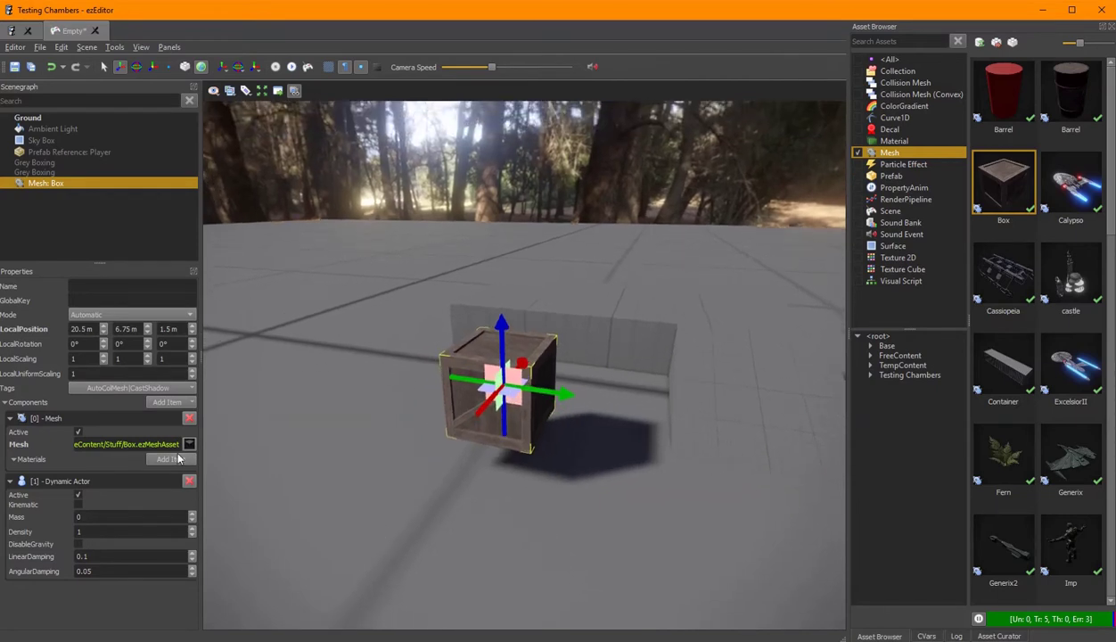
Step: Add a physics Box Shape component to the Box mesh object
click(186, 405)
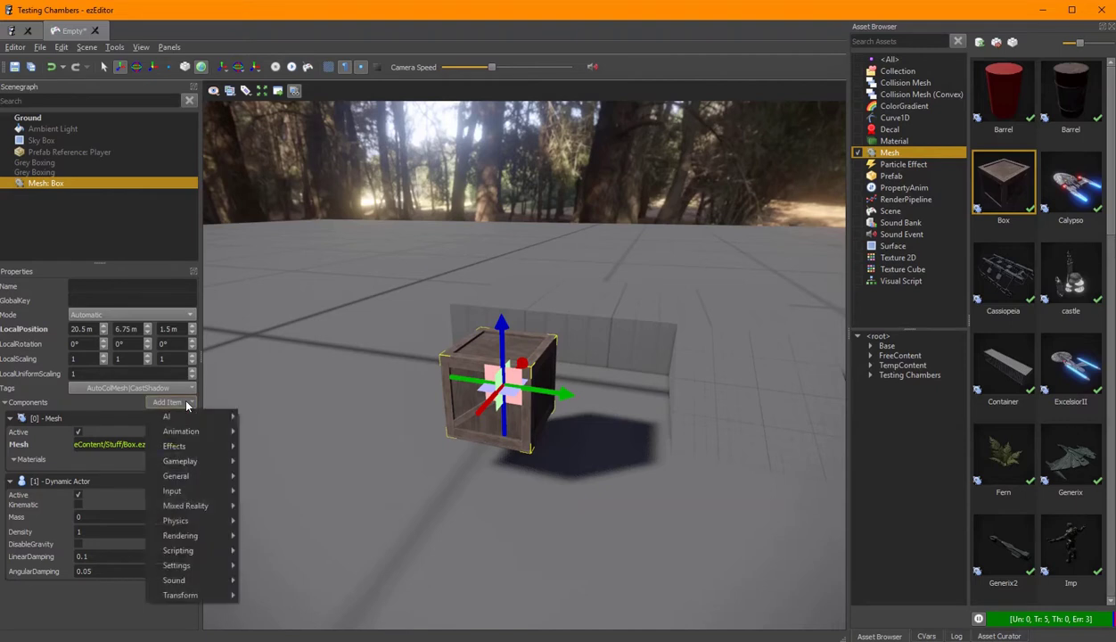
mouse_move(206, 525)
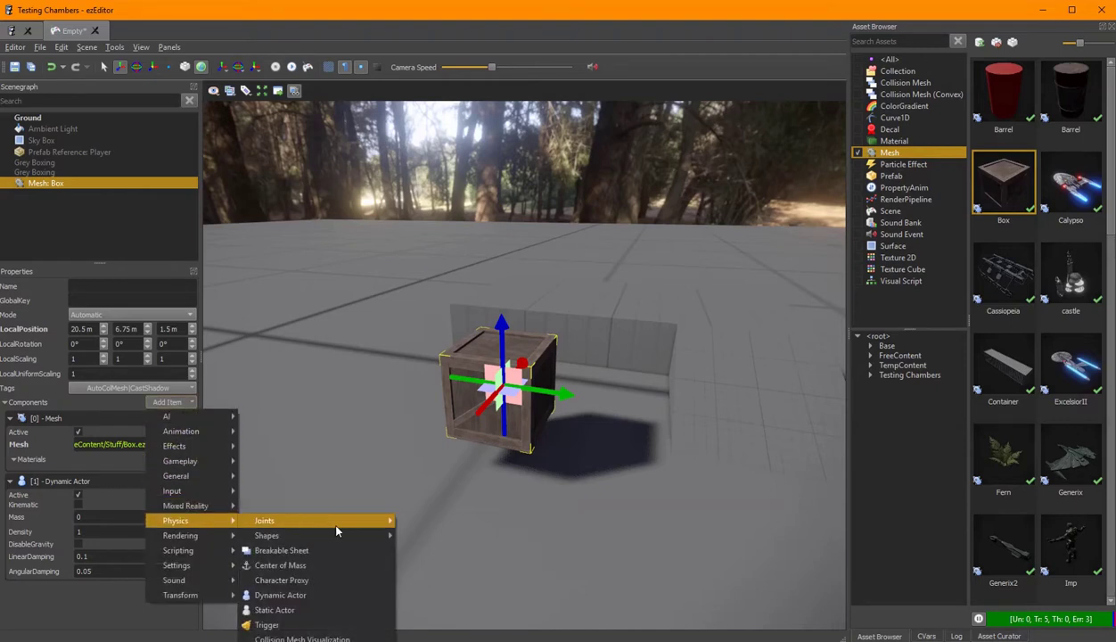
mouse_move(357, 533)
click(426, 534)
drag(548, 544, 576, 499)
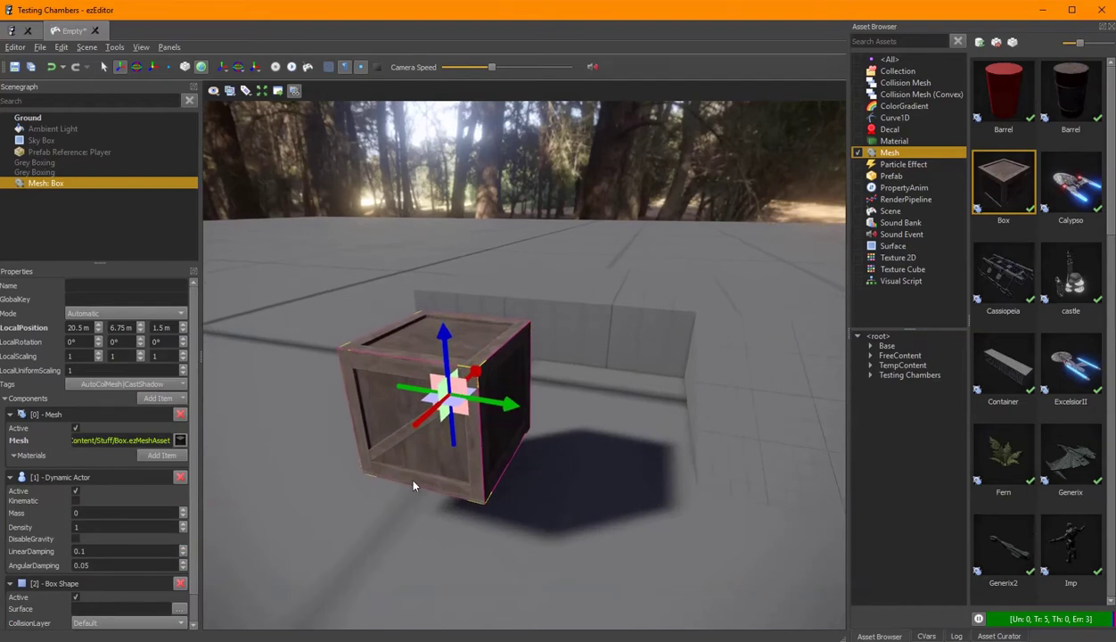
Step: Activate the Box Shape's Extents manipulator and resize the collision box freehand, with a Z extent of about 1.68
scroll(189, 553, down, 2)
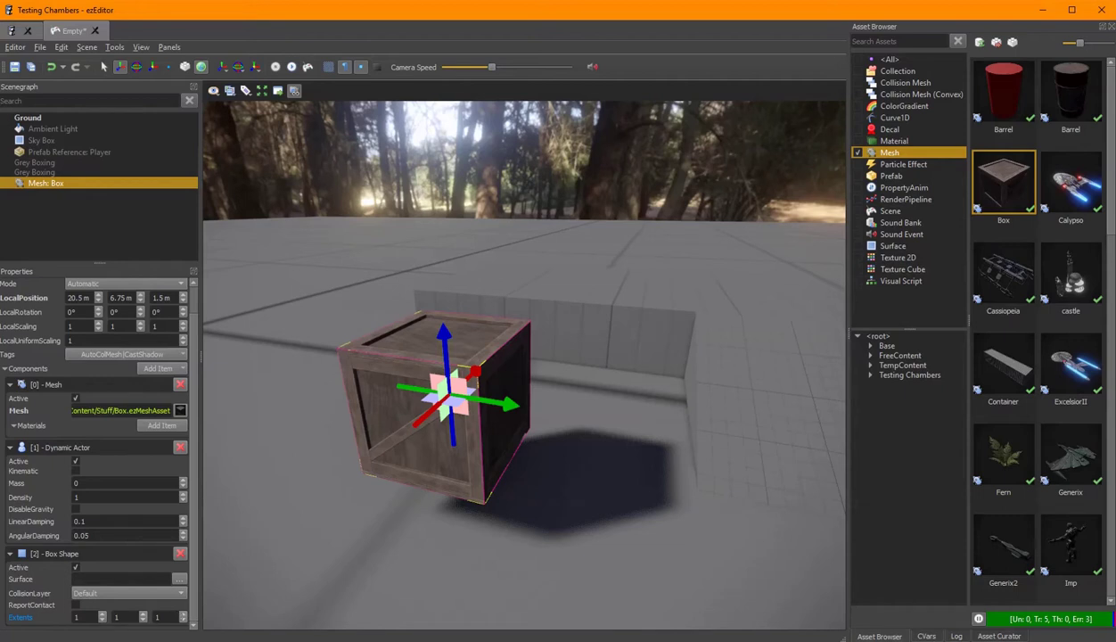
click(25, 618)
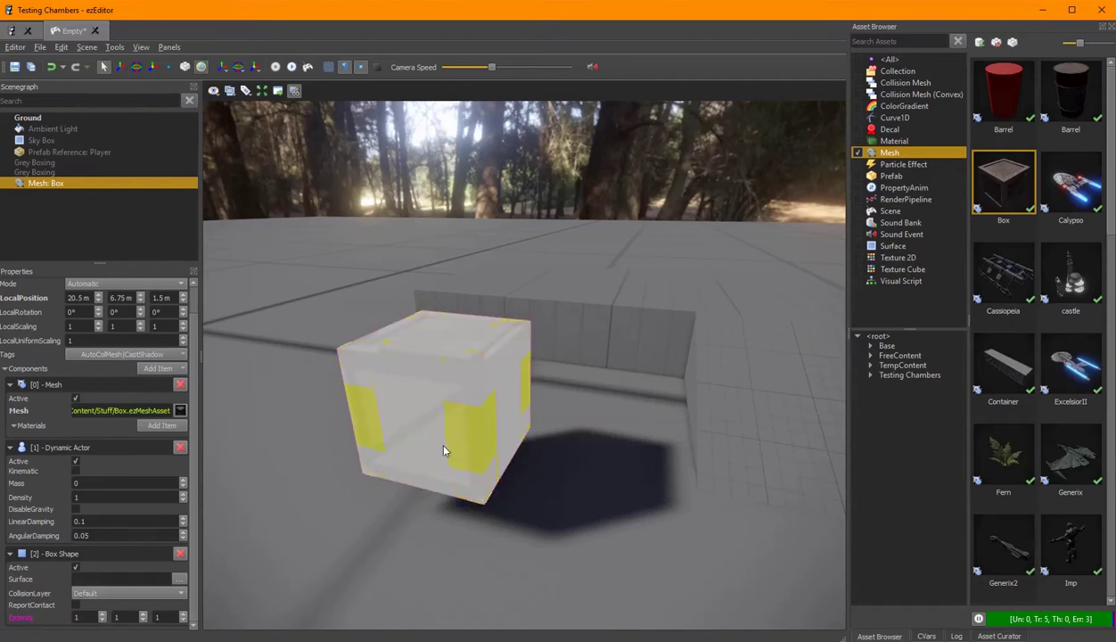
drag(472, 380, 496, 358)
right_drag(475, 447, 541, 435)
key(s)
key(d)
drag(452, 408, 410, 465)
mouse_move(419, 419)
mouse_down()
mouse_move(387, 410)
mouse_move(427, 398)
mouse_up()
Step: Set the Box Shape's extents to 1, 1, 1 and deactivate the Extents manipulator
click(90, 617)
text(1)
double_click(131, 618)
text(1)
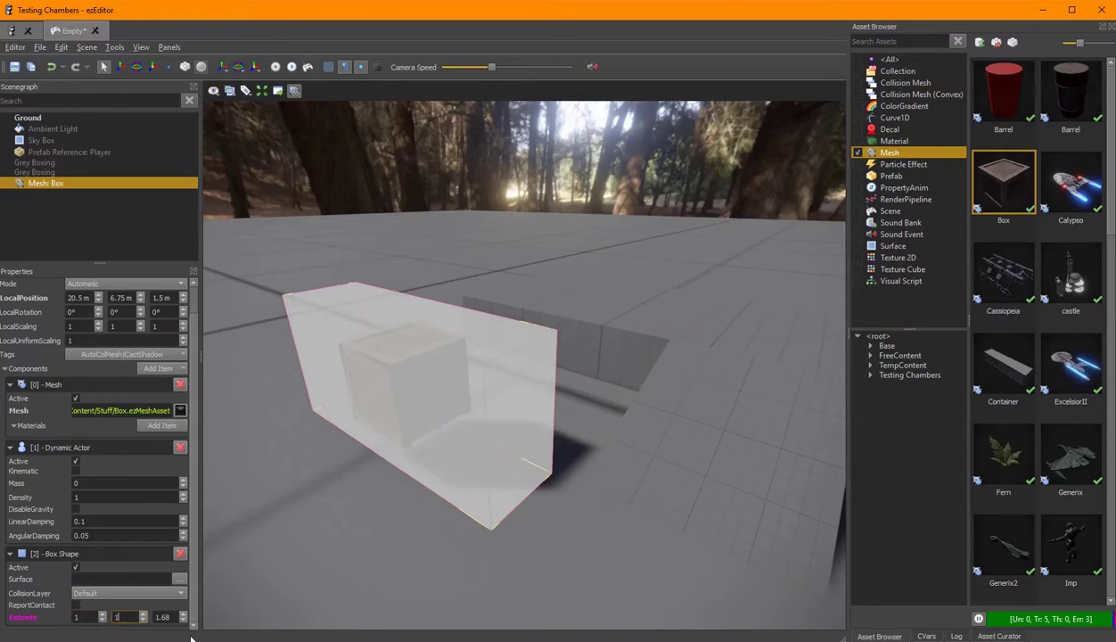
drag(175, 618, 134, 621)
text(1)
right_drag(372, 583, 373, 583)
key(w)
key(a)
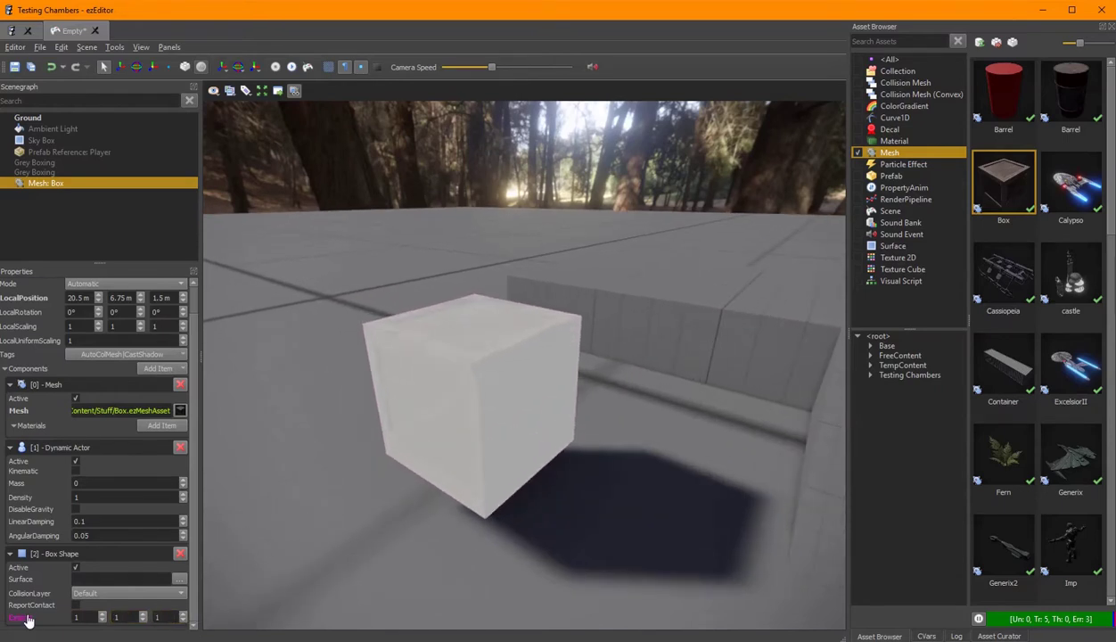
right_drag(390, 587, 446, 521)
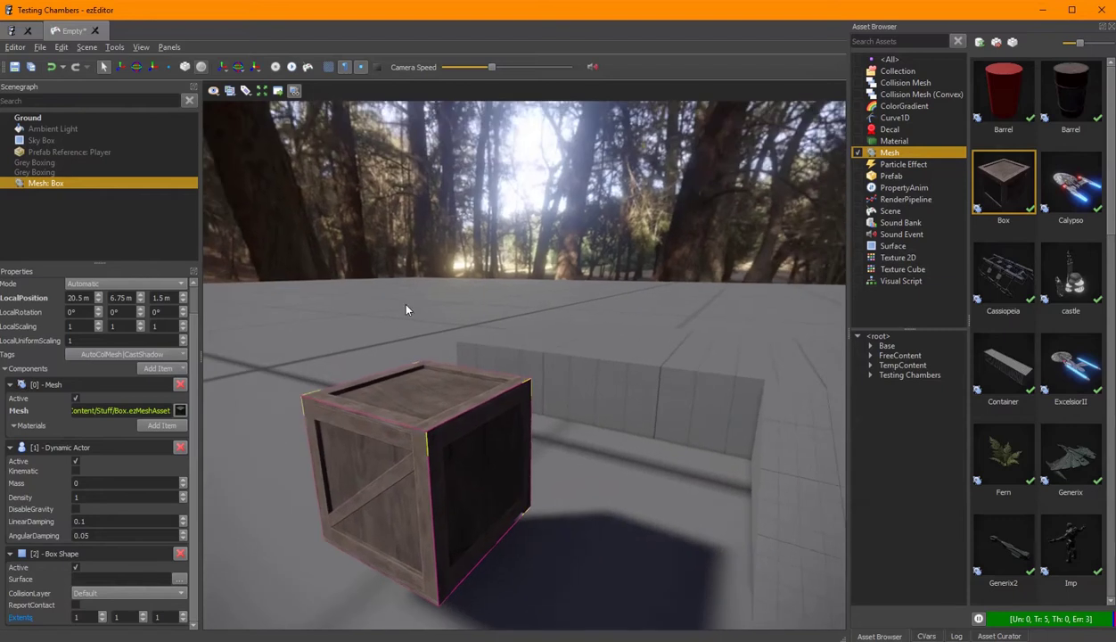
Step: Play-test the scene by pushing the physics box around near the platform, and stop the game
click(307, 69)
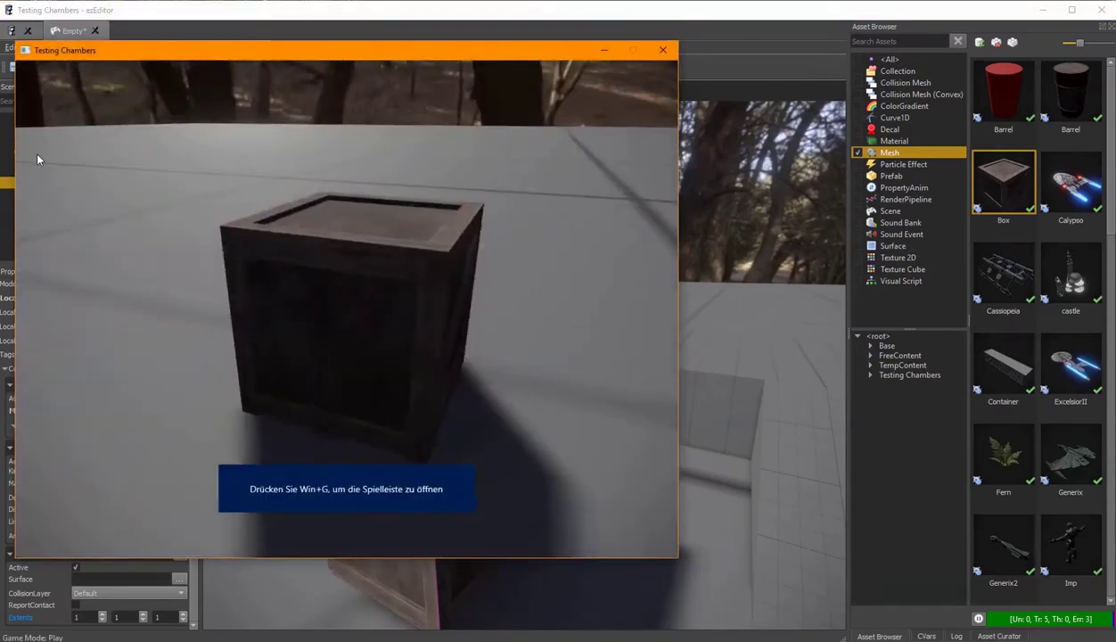
key(w)
key(s)
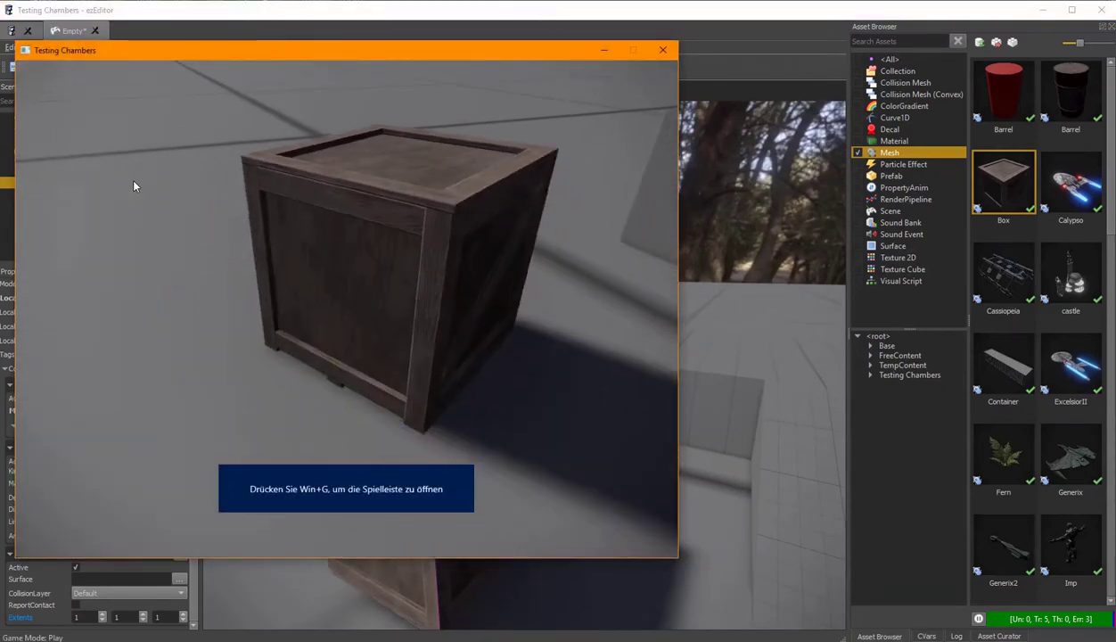
key(w)
key(s)
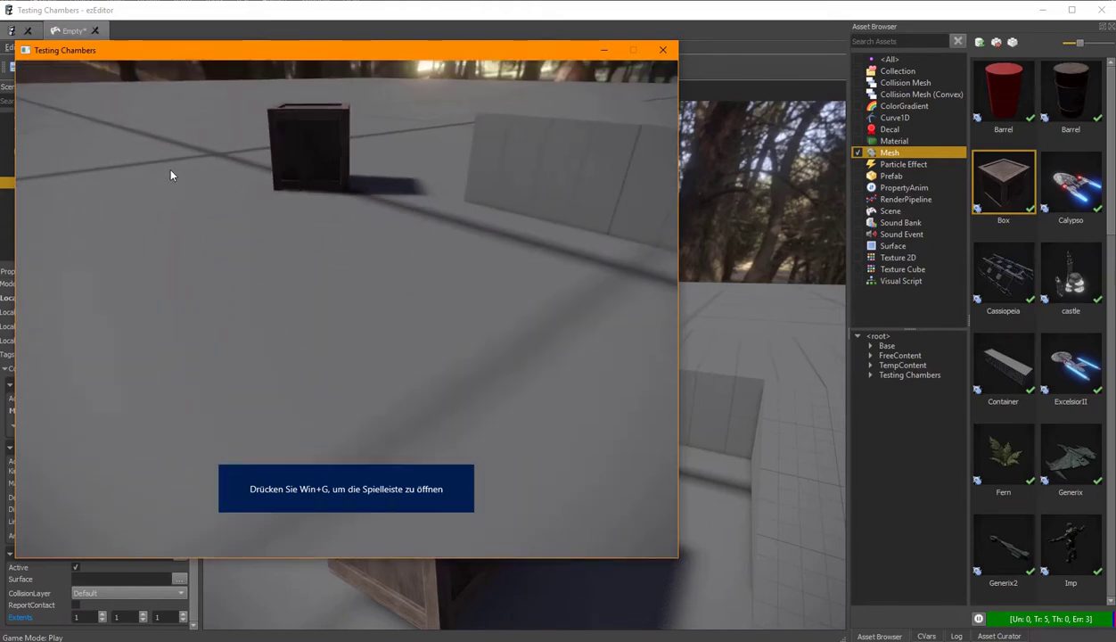
key(a)
key(w)
key(w)
key(d)
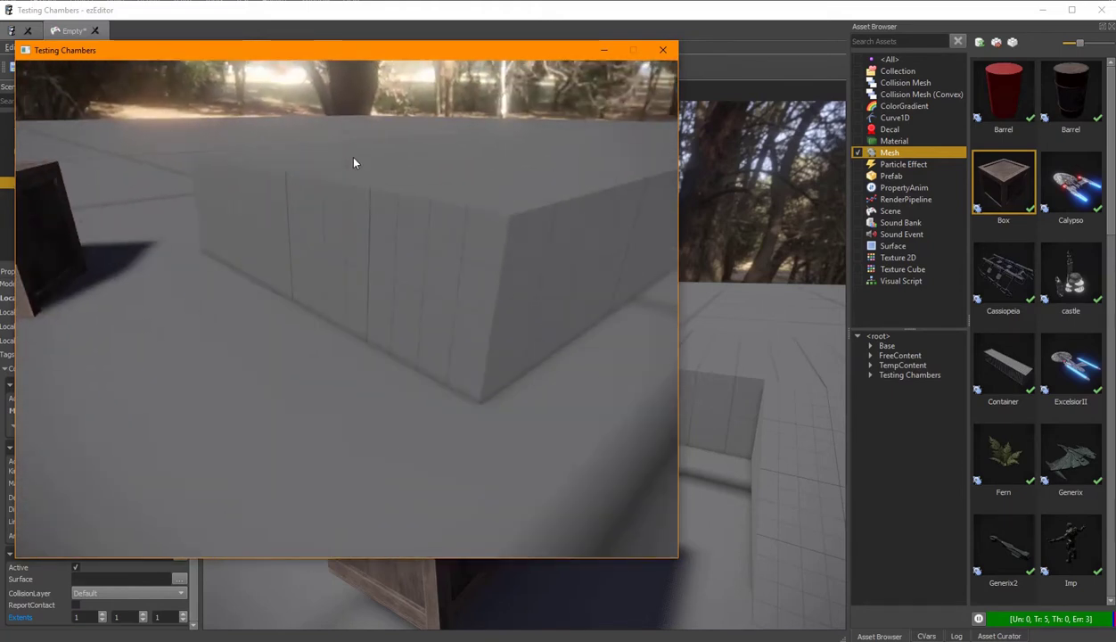
key(s)
key(a)
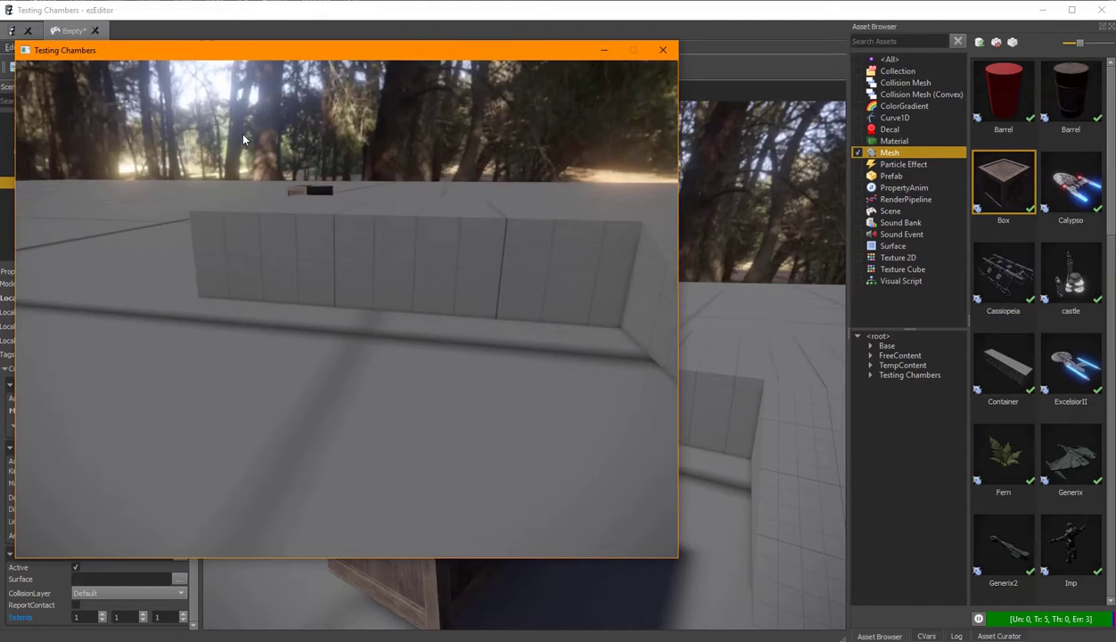
key(Escape)
Step: Simulate the world in the editor to watch the box drop, reset it, and repeat the simulation and reset
key(s)
right_drag(511, 324, 544, 410)
key(a)
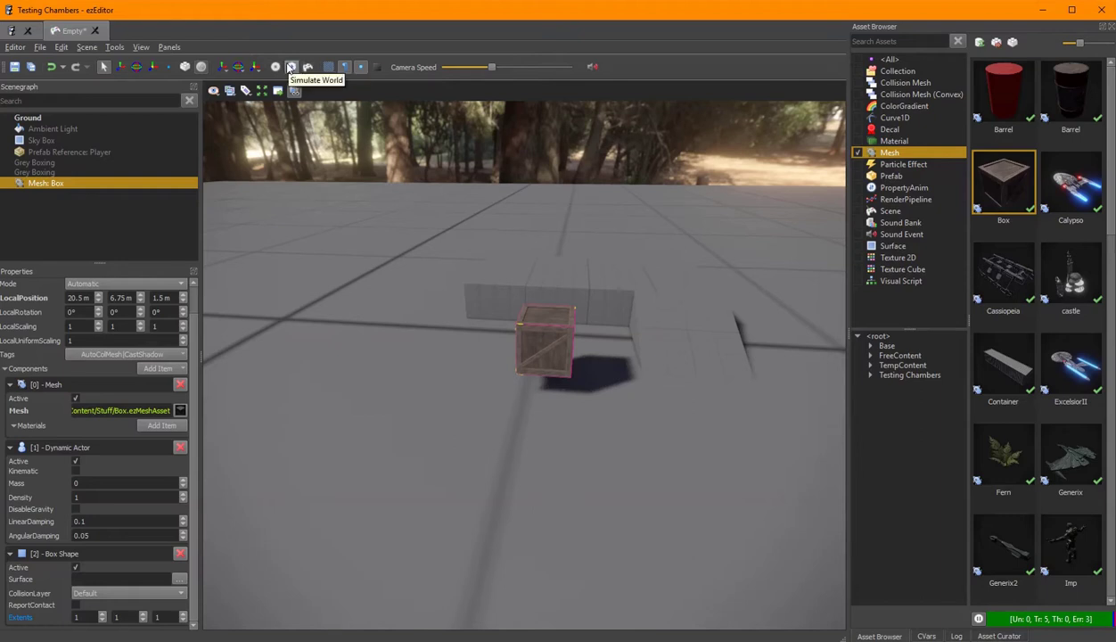
click(290, 68)
right_drag(374, 315, 396, 306)
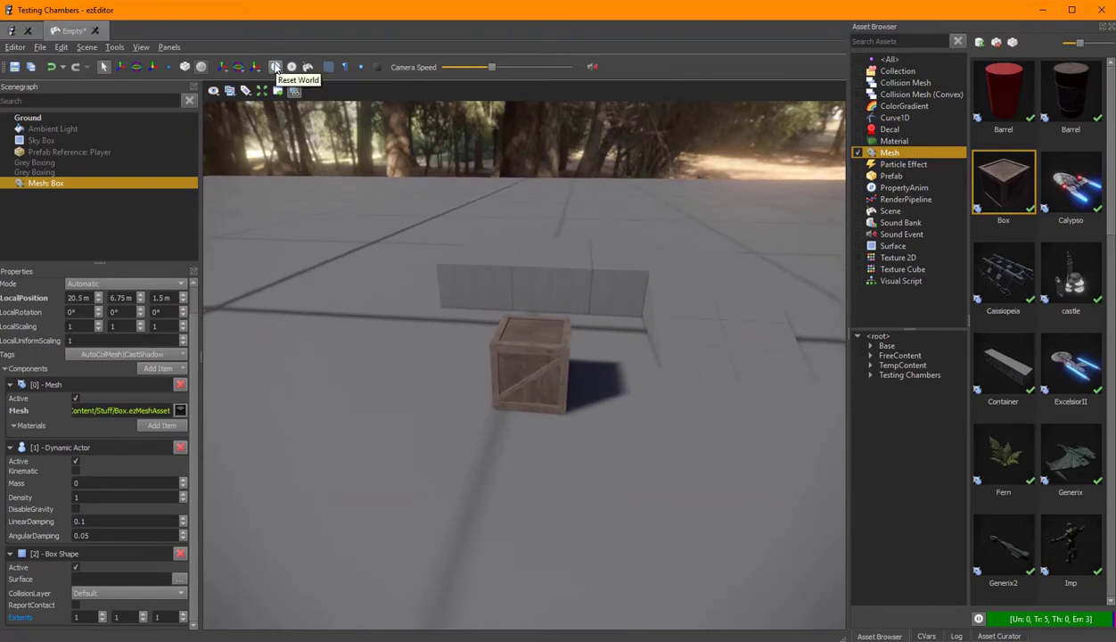
click(276, 67)
mouse_move(546, 490)
right_down()
mouse_move(562, 501)
mouse_move(530, 486)
right_up()
right_drag(443, 299, 443, 299)
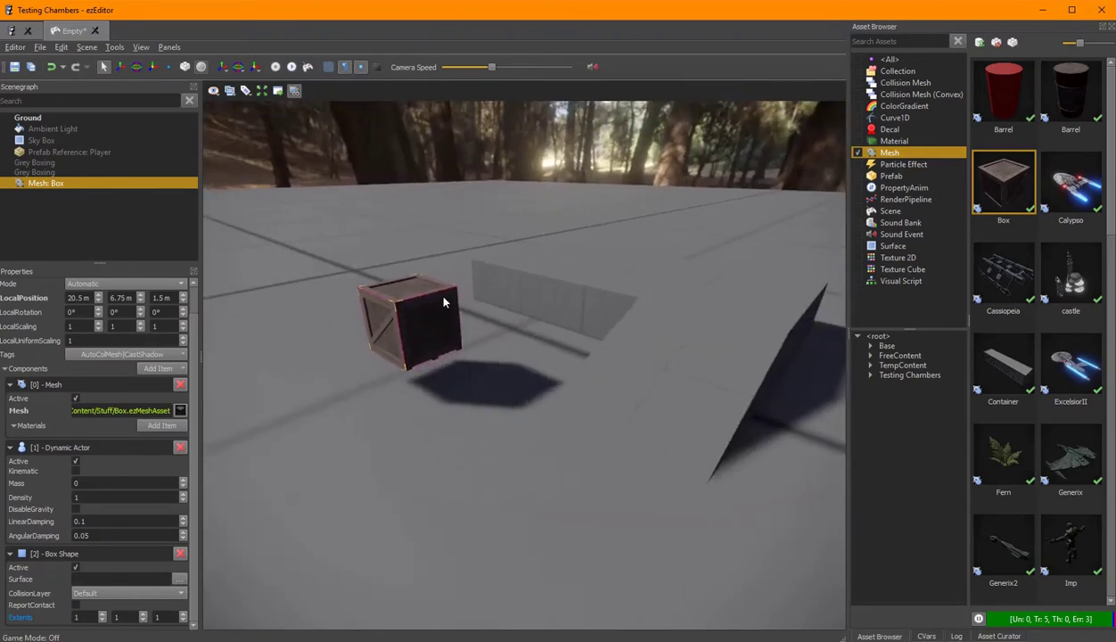
click(285, 71)
click(278, 68)
Step: Duplicate the Box mesh object with Duplicate Special, using 5 duplicates and a translation step of 2 in X
right_drag(497, 473, 498, 473)
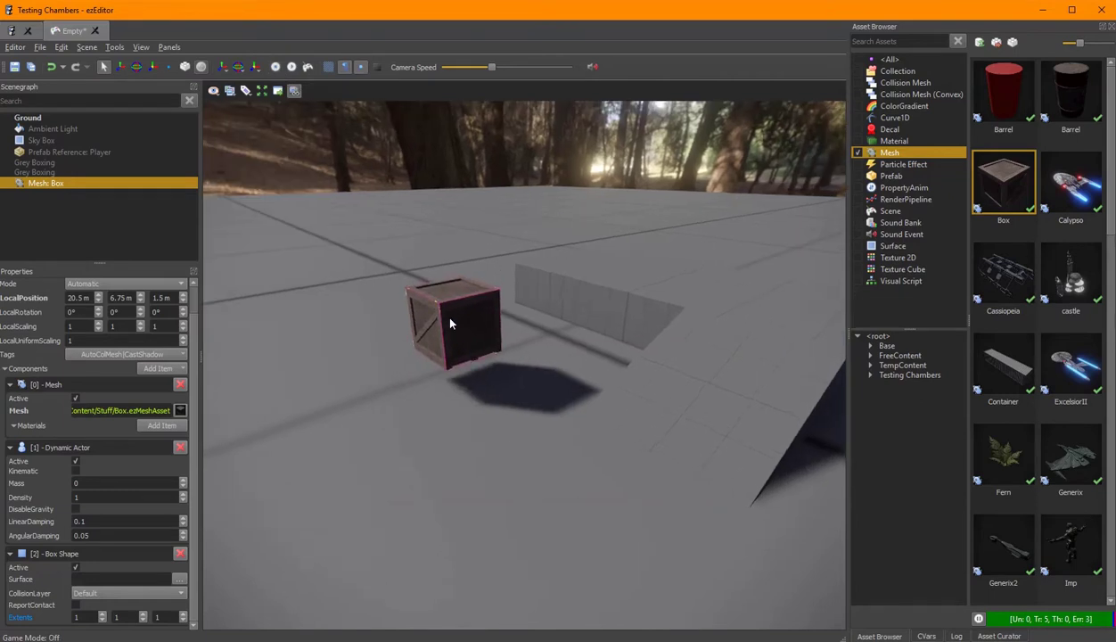
right_drag(623, 466, 623, 466)
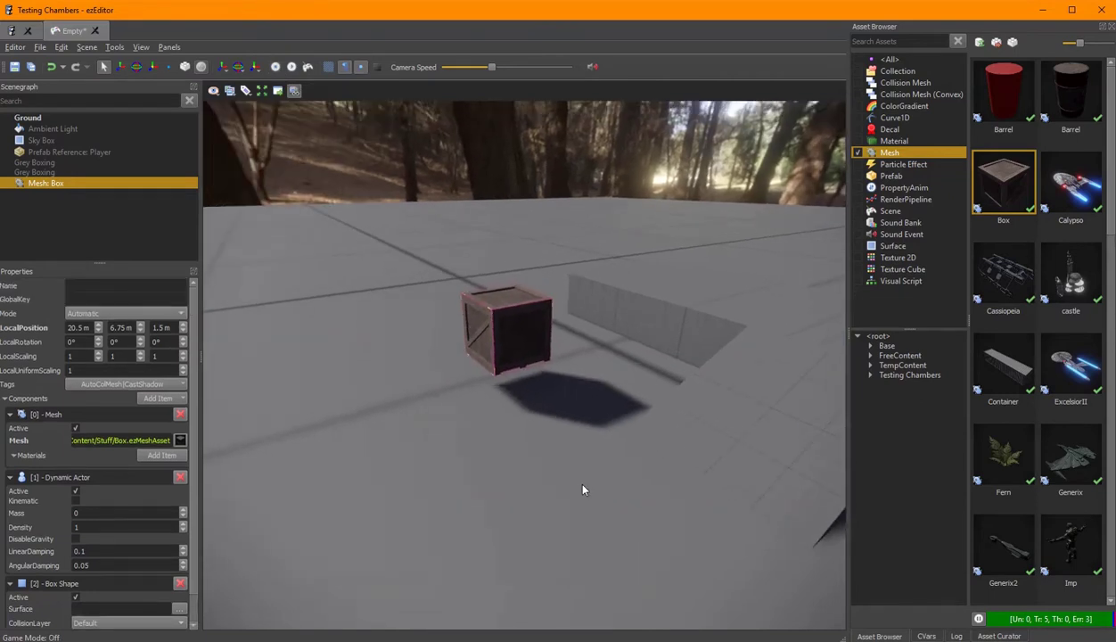
right_drag(503, 307, 503, 308)
click(60, 46)
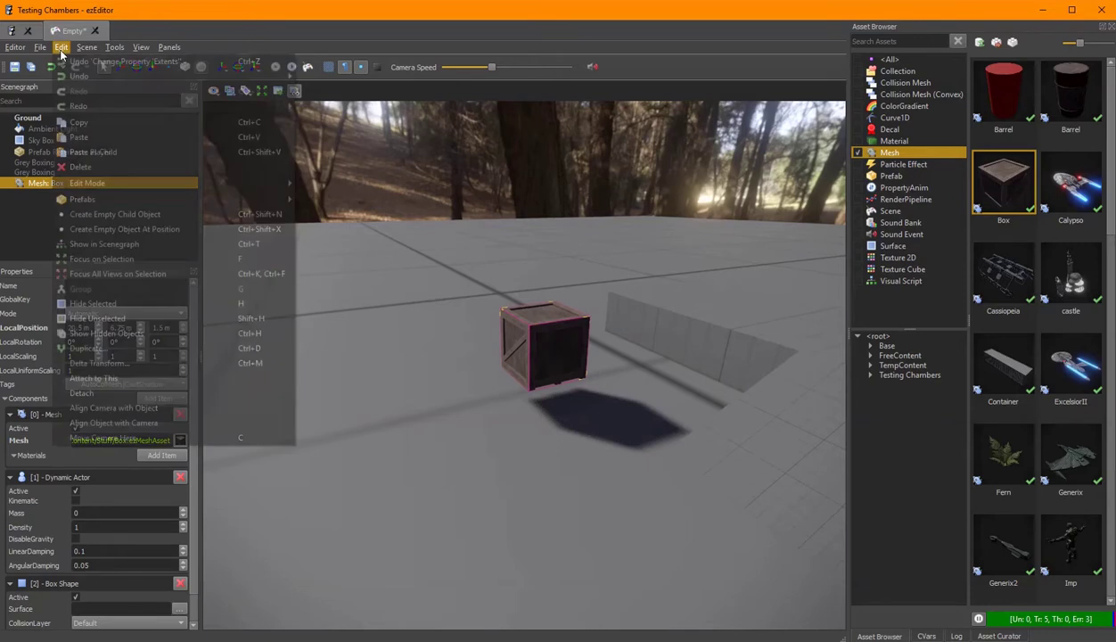
click(190, 348)
drag(492, 240, 644, 234)
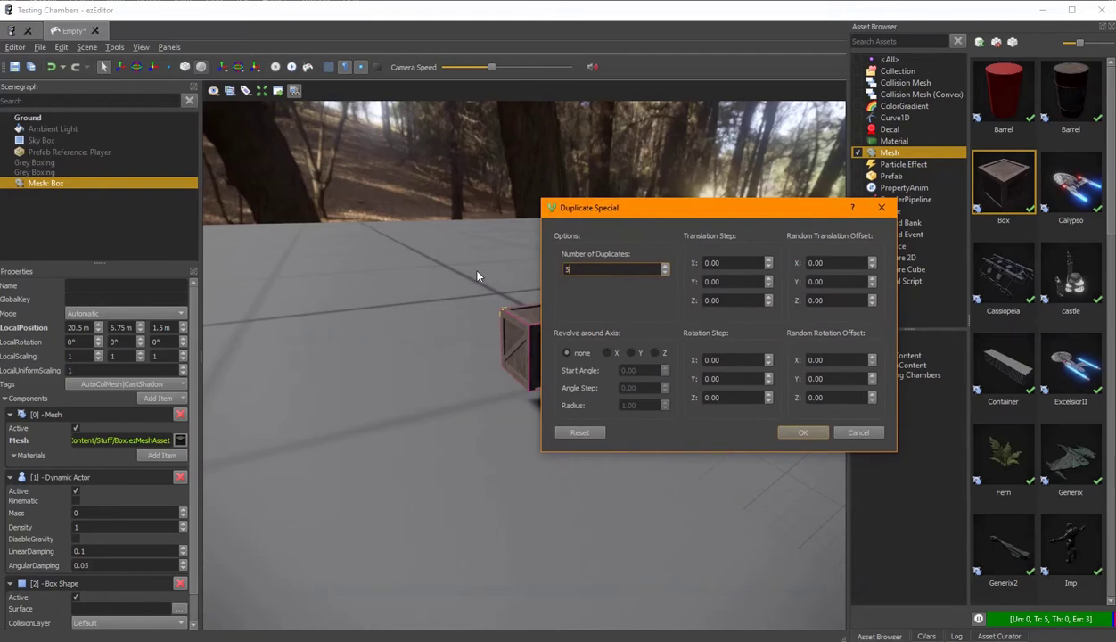
text(5)
click(694, 265)
drag(694, 272, 692, 267)
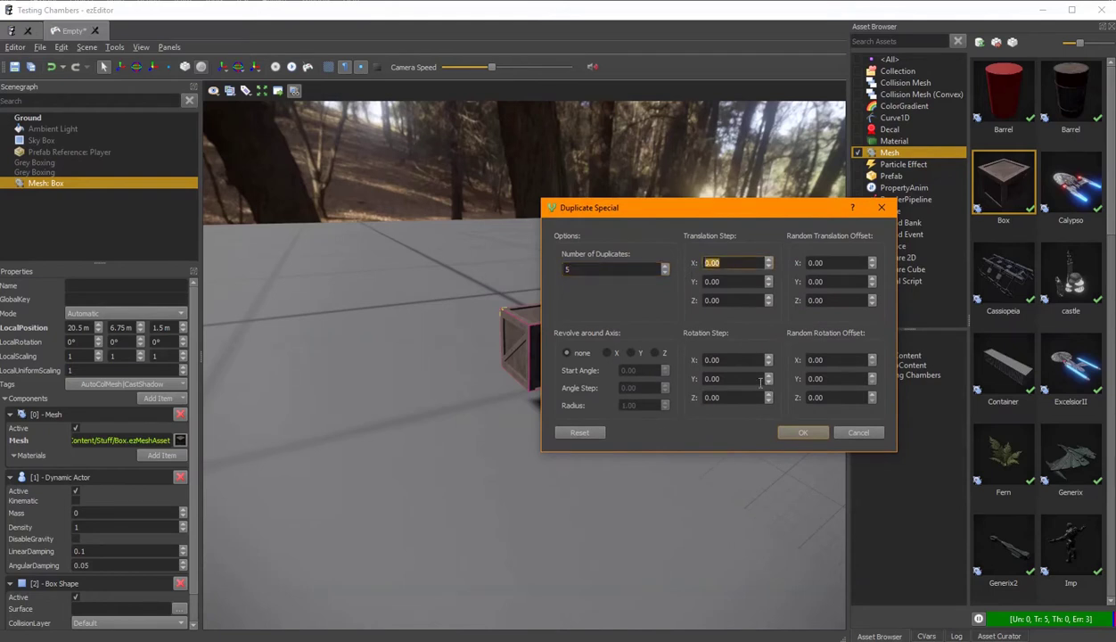
drag(714, 218, 788, 223)
text(2)
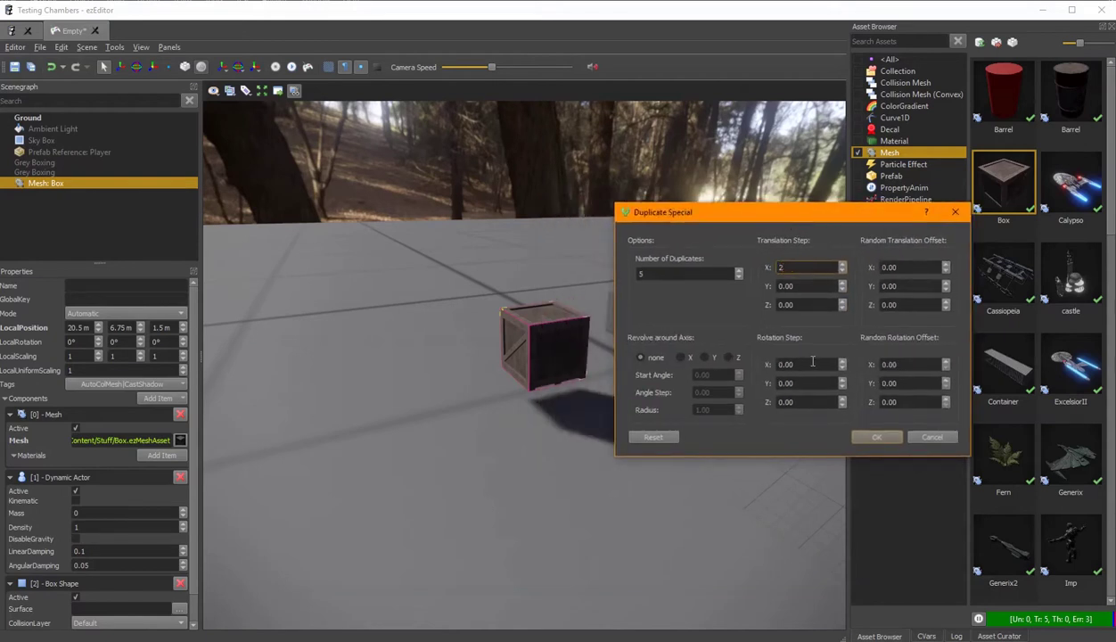
click(870, 436)
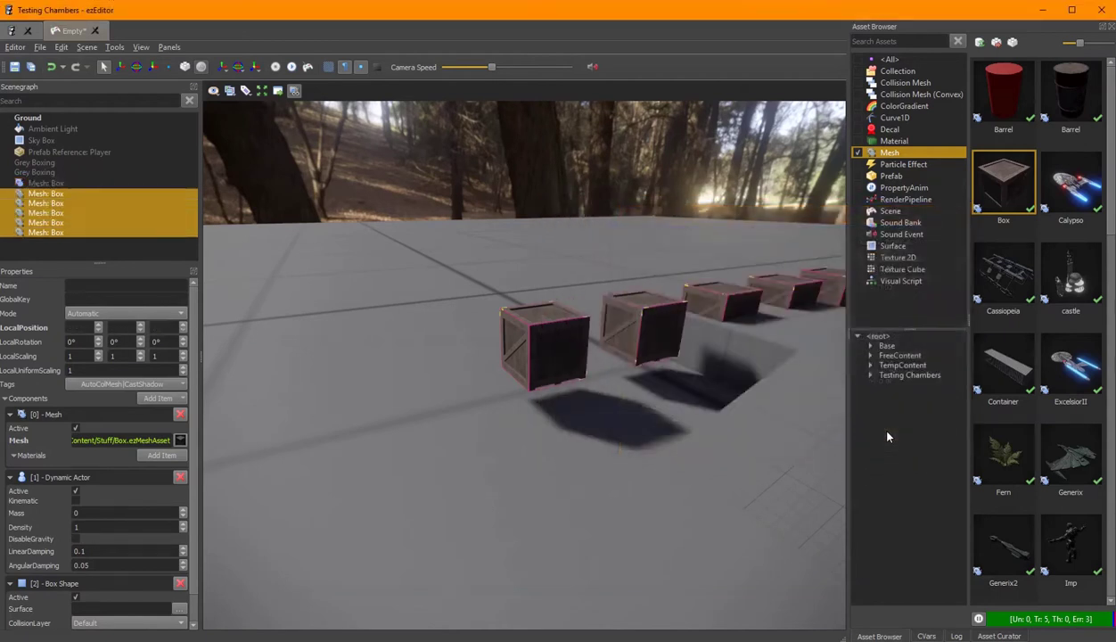
Step: Move the five duplicated boxes together away from the original box, raising the row above the ground and across the platform
mouse_move(533, 437)
right_down()
mouse_move(571, 419)
mouse_move(532, 439)
right_up()
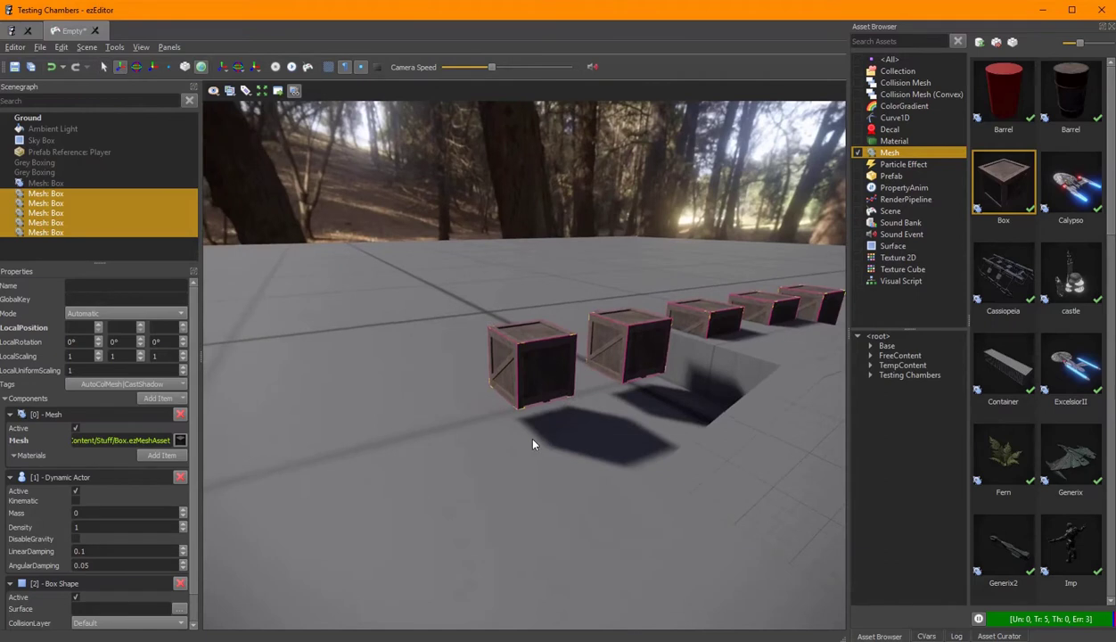
key(w)
drag(800, 324, 603, 291)
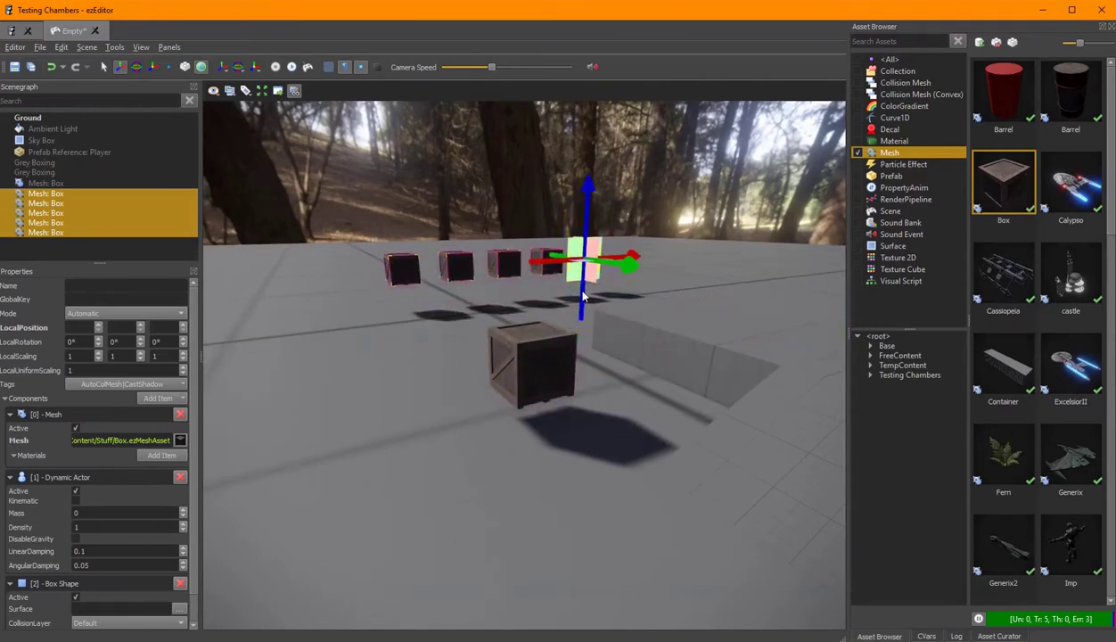
right_drag(629, 429, 655, 452)
drag(643, 235, 680, 234)
mouse_move(527, 358)
right_down()
mouse_move(561, 342)
mouse_move(518, 366)
mouse_move(519, 356)
right_up()
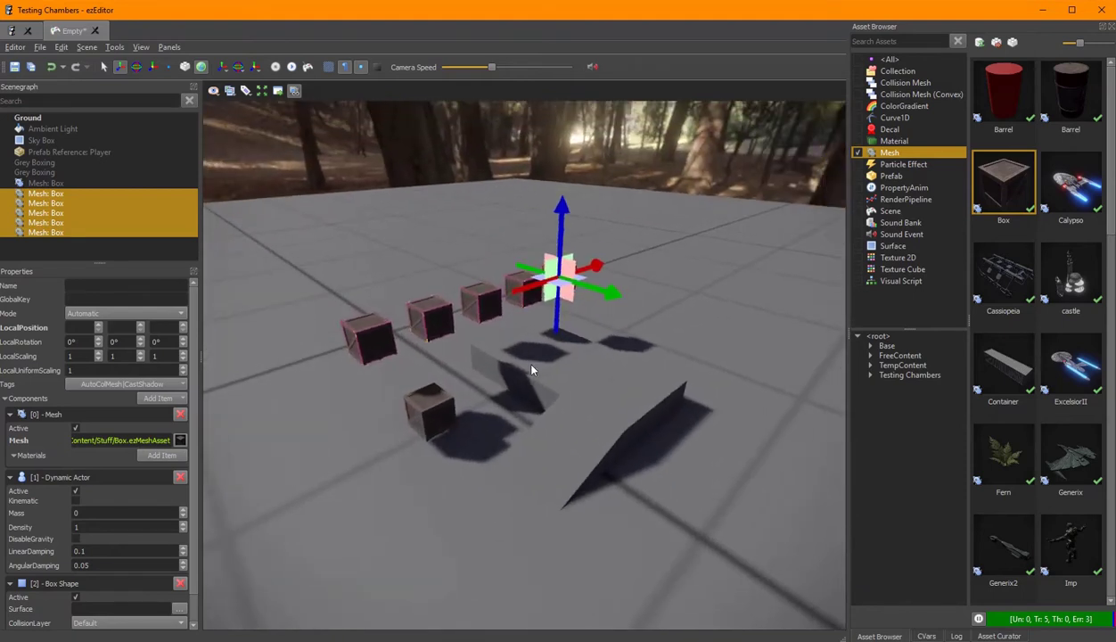
Step: Duplicate the selected row of boxes with Duplicate Special, using 5 duplicates and a translation step of 2 in Y and Z
key(ctrl+d)
key(Tab)
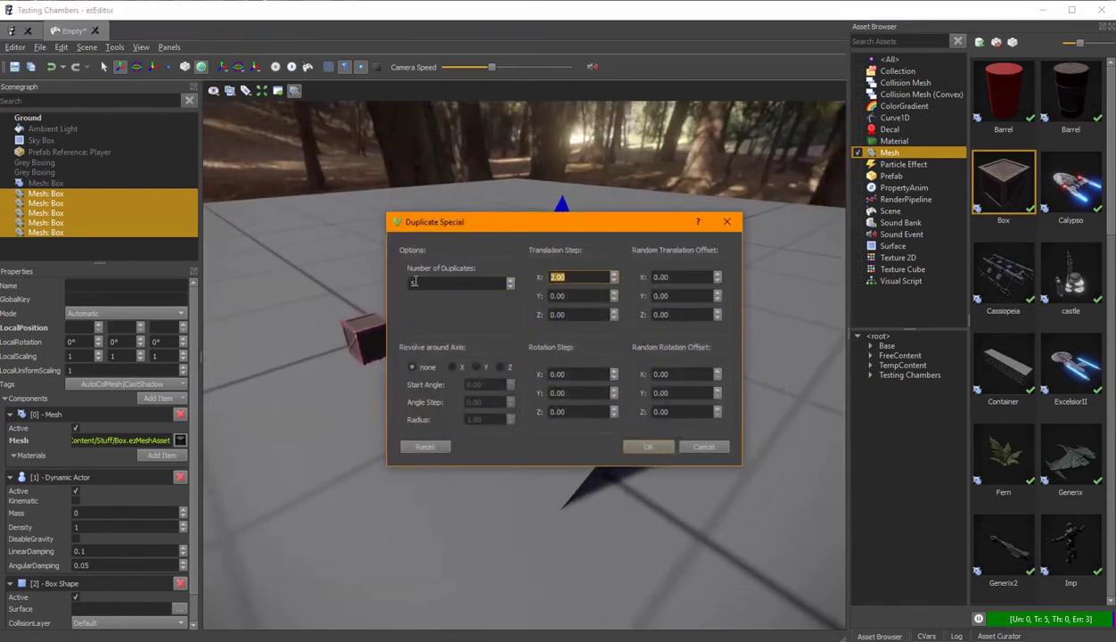
double_click(578, 313)
text(2)
drag(585, 297, 505, 279)
text(2)
click(645, 446)
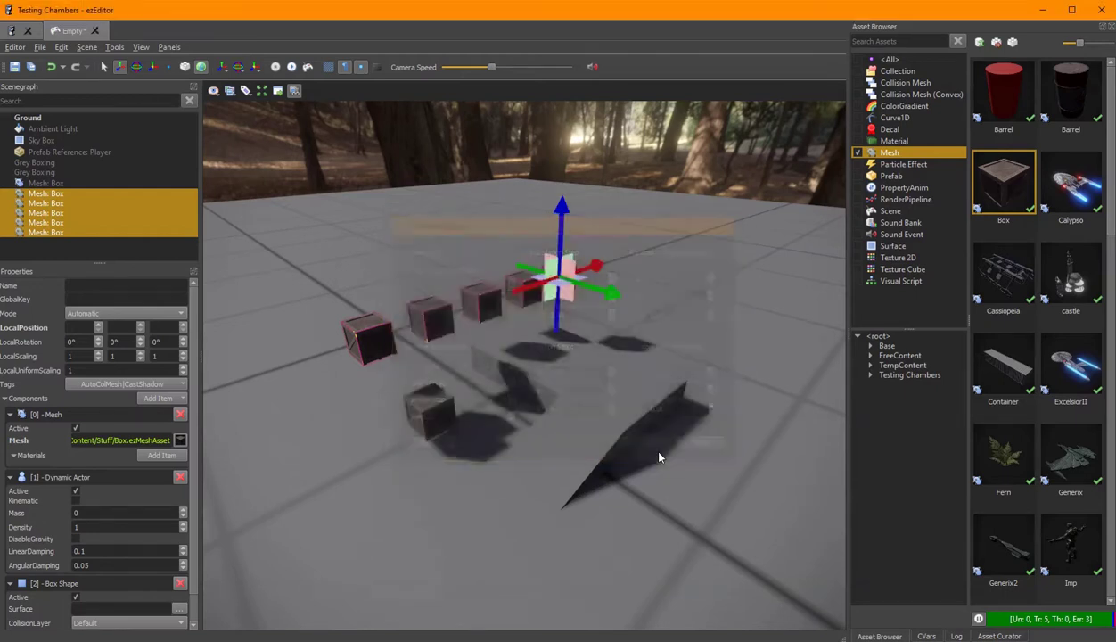
Step: Simulate the world in the editor to watch the rows of duplicated boxes fall, and reset the simulation
right_drag(613, 476, 532, 343)
click(306, 69)
click(306, 69)
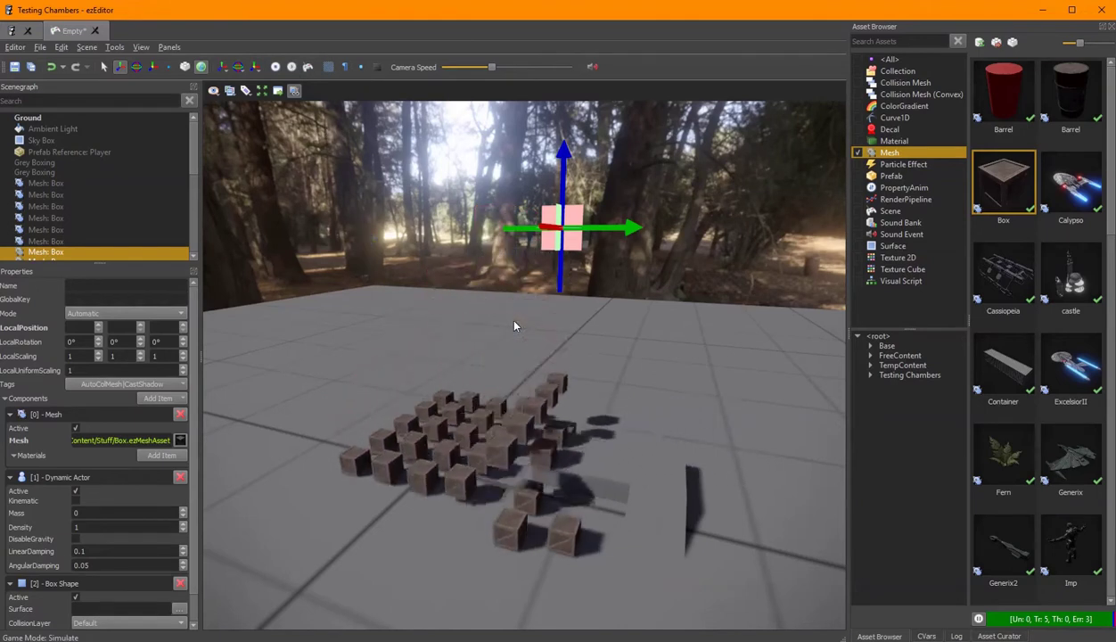
click(275, 67)
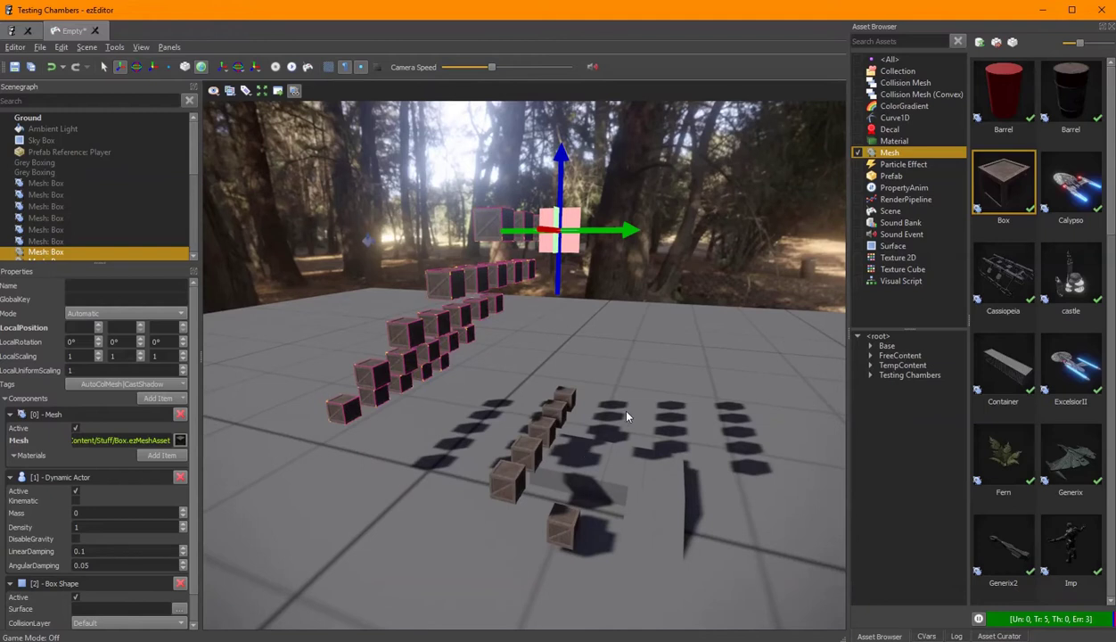
Step: Rotate the selected boxes 30 degrees about X with Delta Transform, using Local Space - Each Item
key(e)
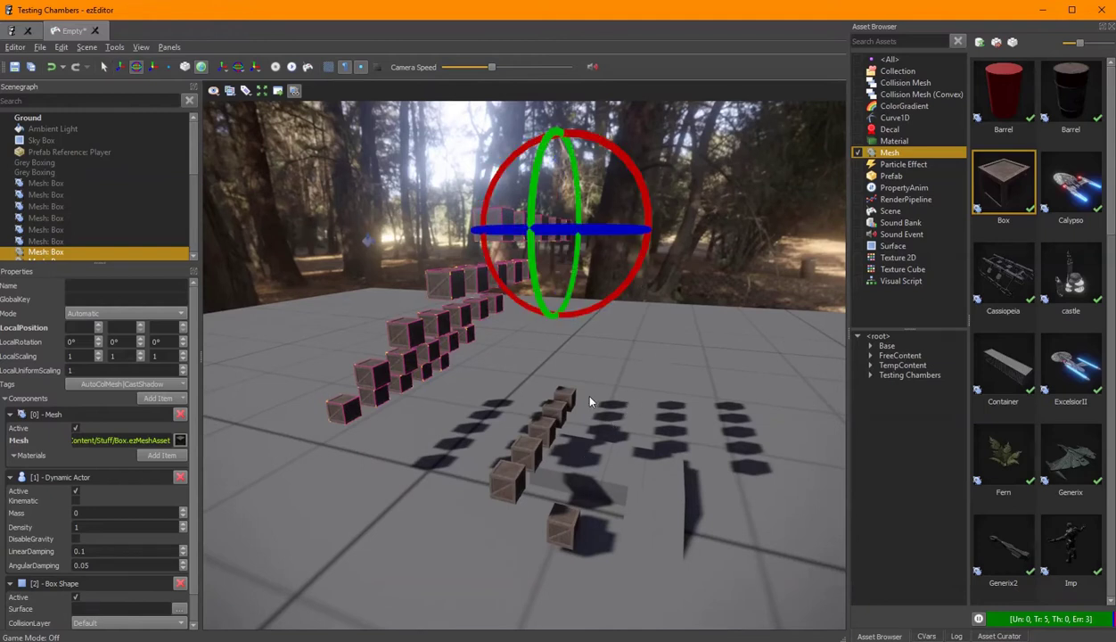
right_drag(585, 404, 599, 405)
key(w)
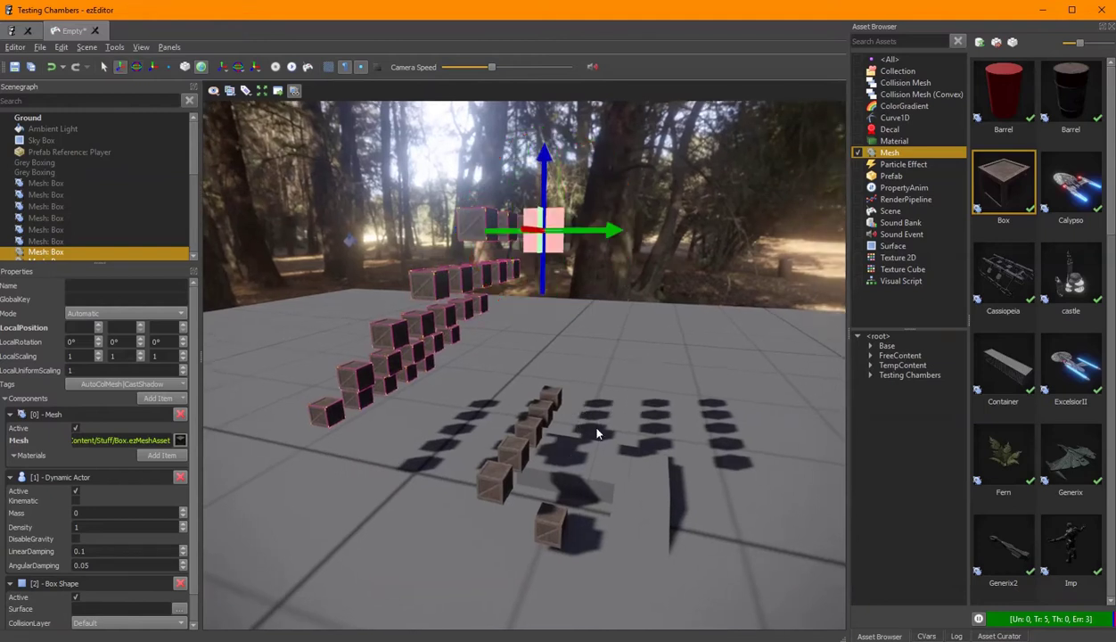
click(62, 47)
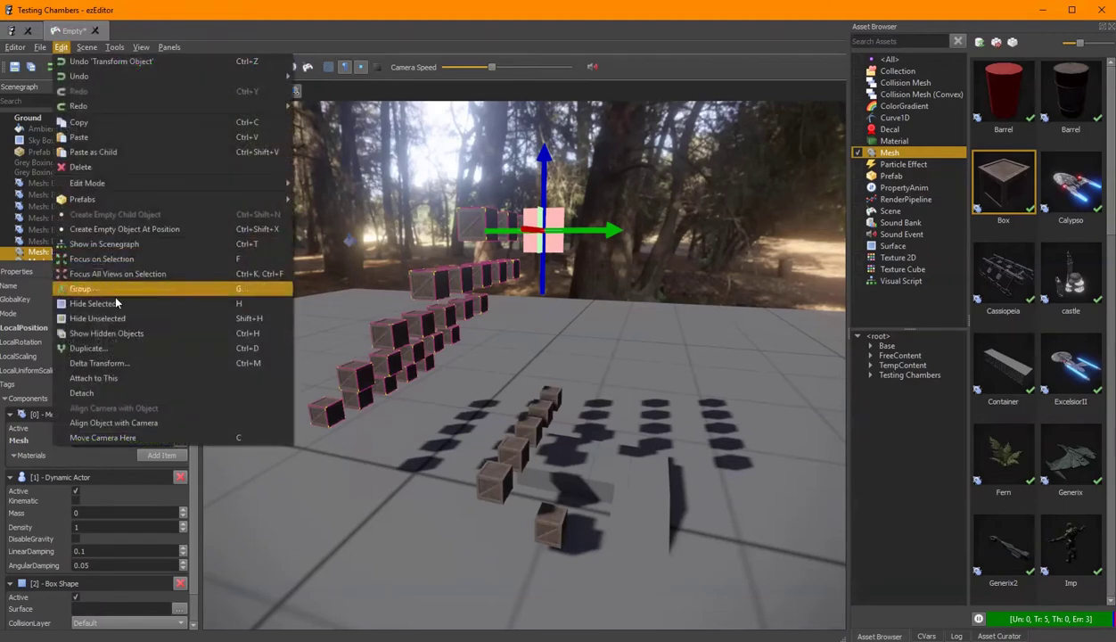
click(128, 364)
drag(518, 287, 611, 381)
click(591, 403)
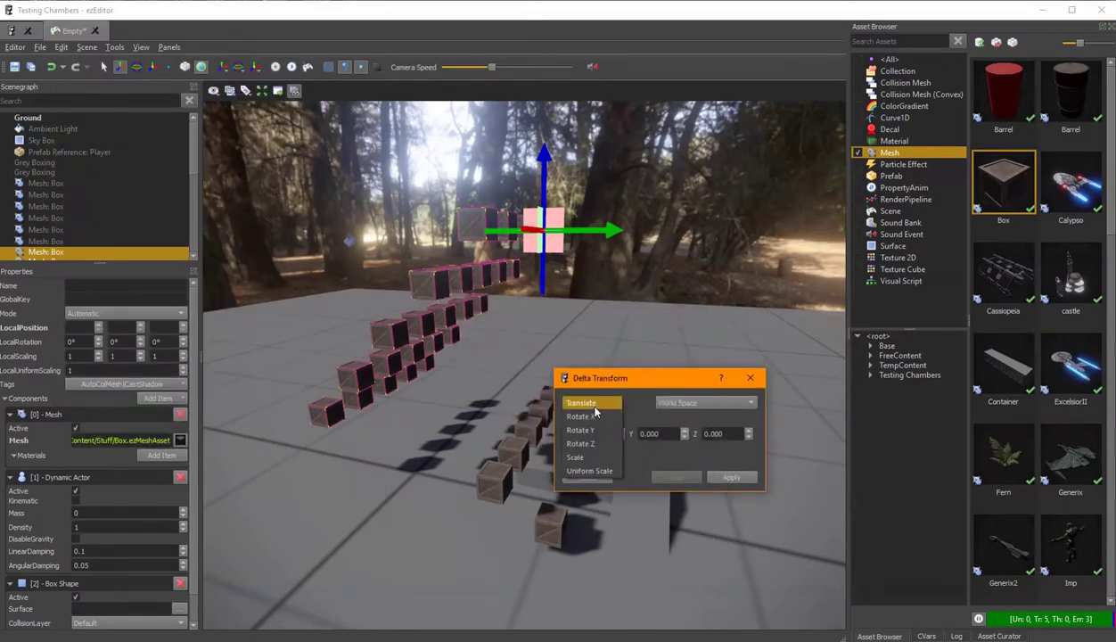
click(597, 417)
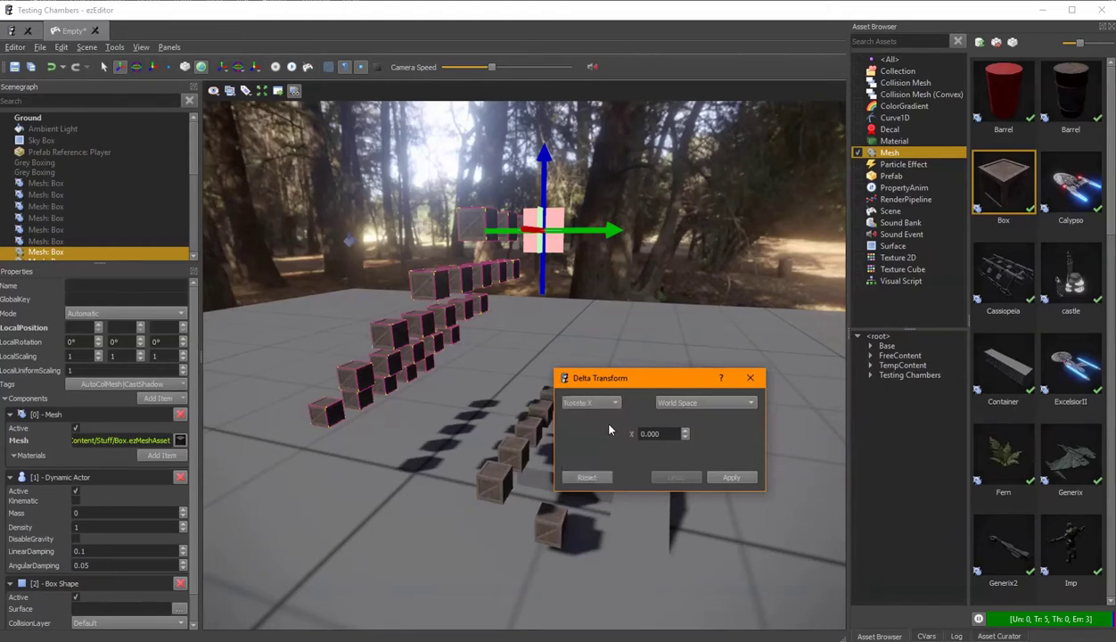
click(704, 402)
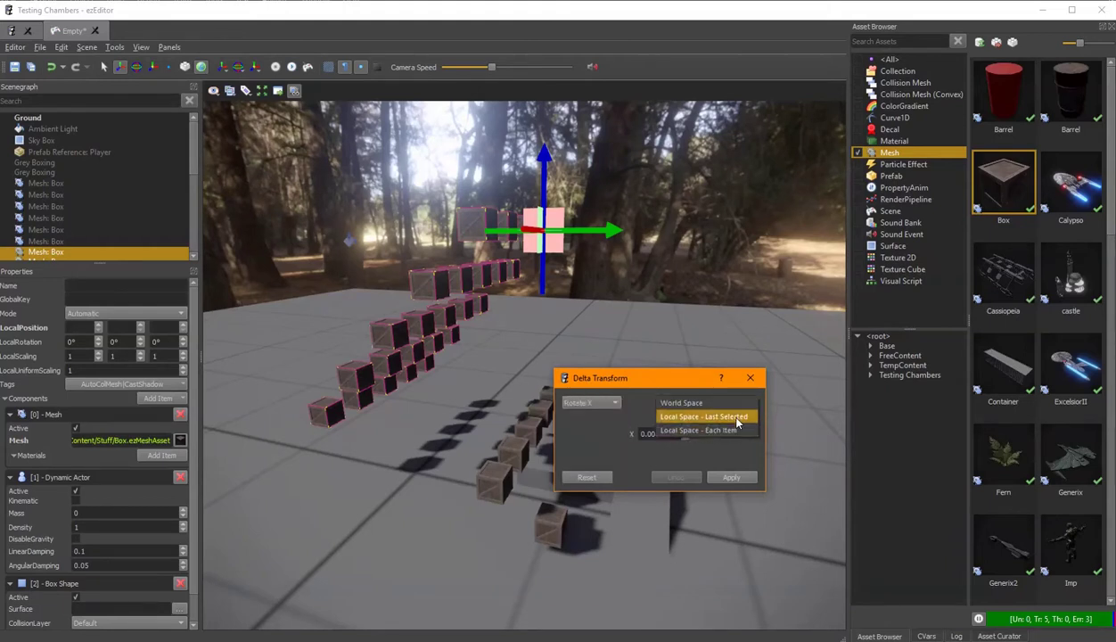
click(739, 434)
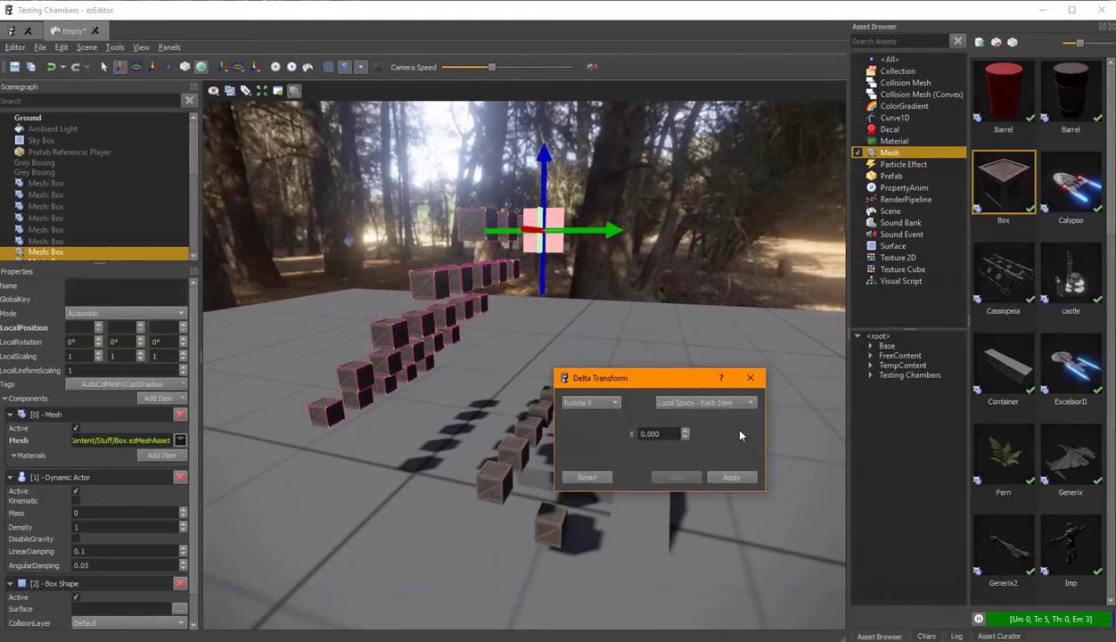
click(677, 434)
text(30)
click(732, 478)
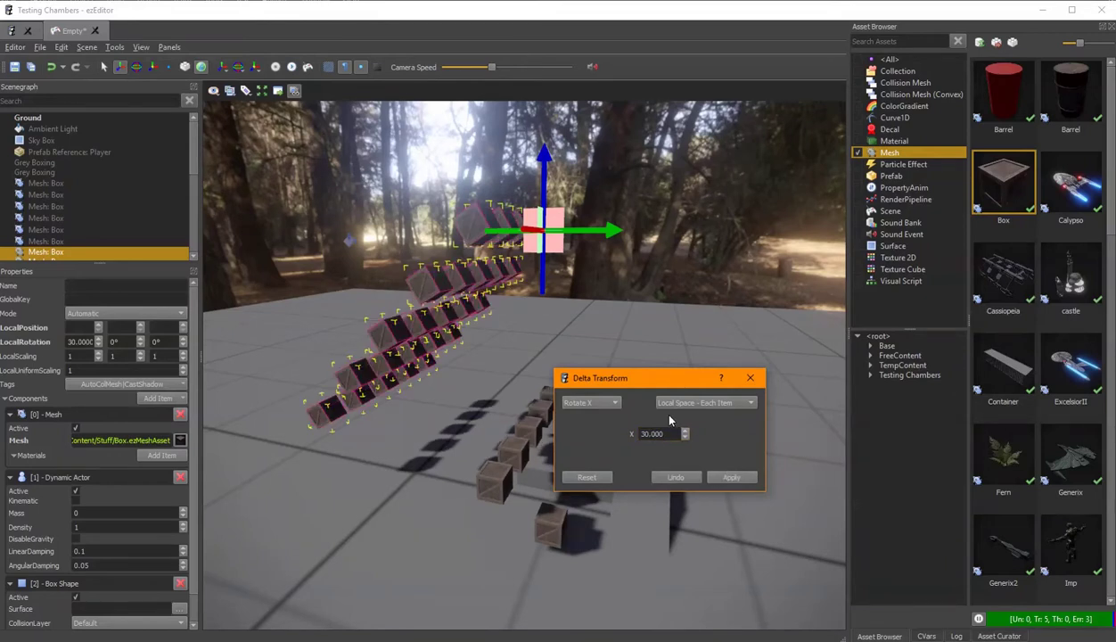
Step: Apply a Rotate Z delta transform of 30 degrees to the selected boxes in Local Space - Each Item, and close the dialog
click(592, 403)
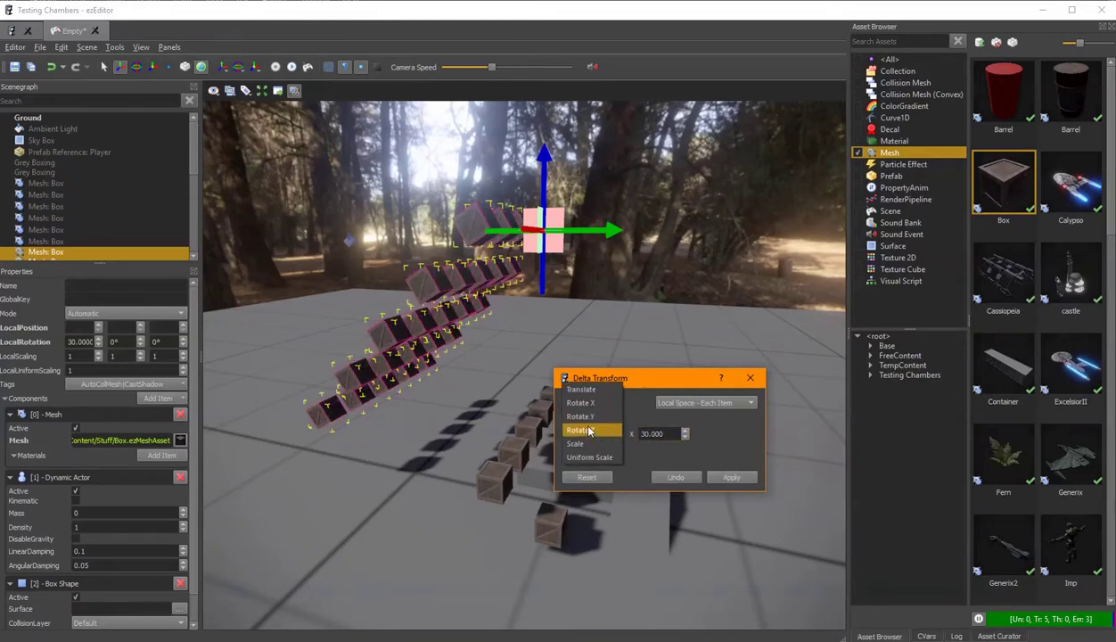
click(587, 430)
double_click(655, 434)
text(30)
click(713, 402)
click(712, 429)
click(733, 477)
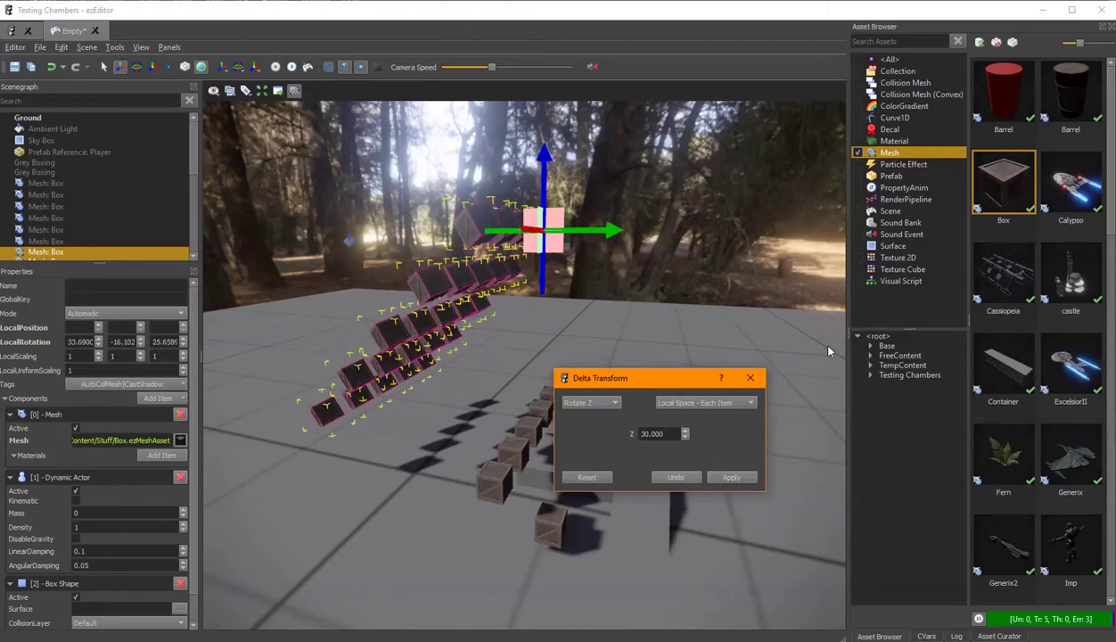
click(750, 377)
Step: Raise the selected group of boxes slightly and tilt it further with the rotation gizmo
drag(548, 241, 554, 208)
key(e)
key(w)
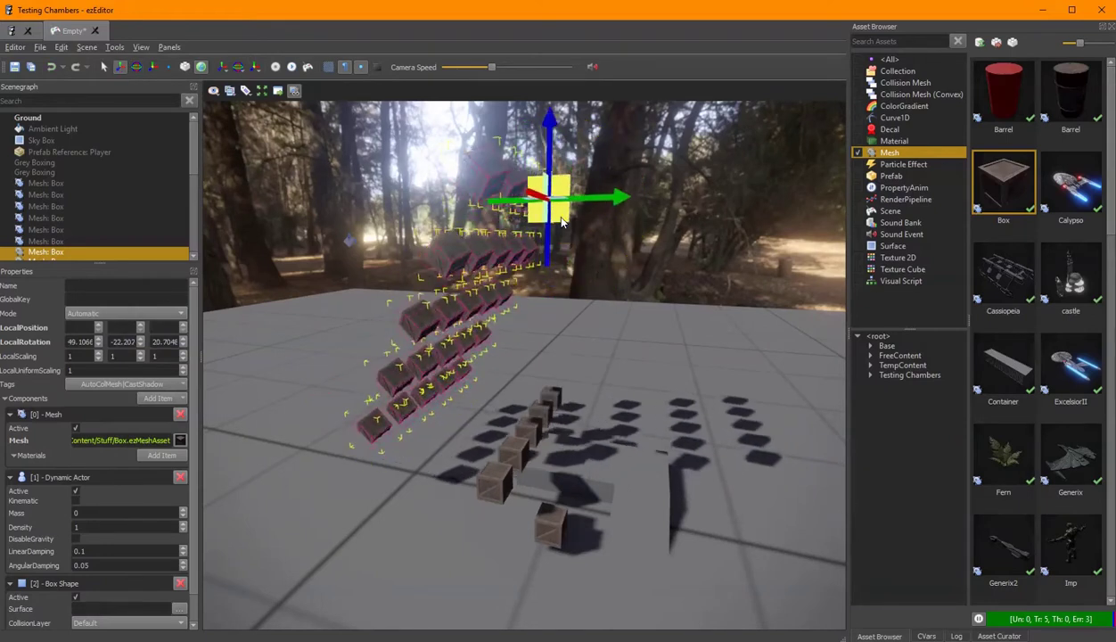
Step: Simulate the world to watch the rotated boxes tumble onto the ground, and reset the simulation
click(291, 67)
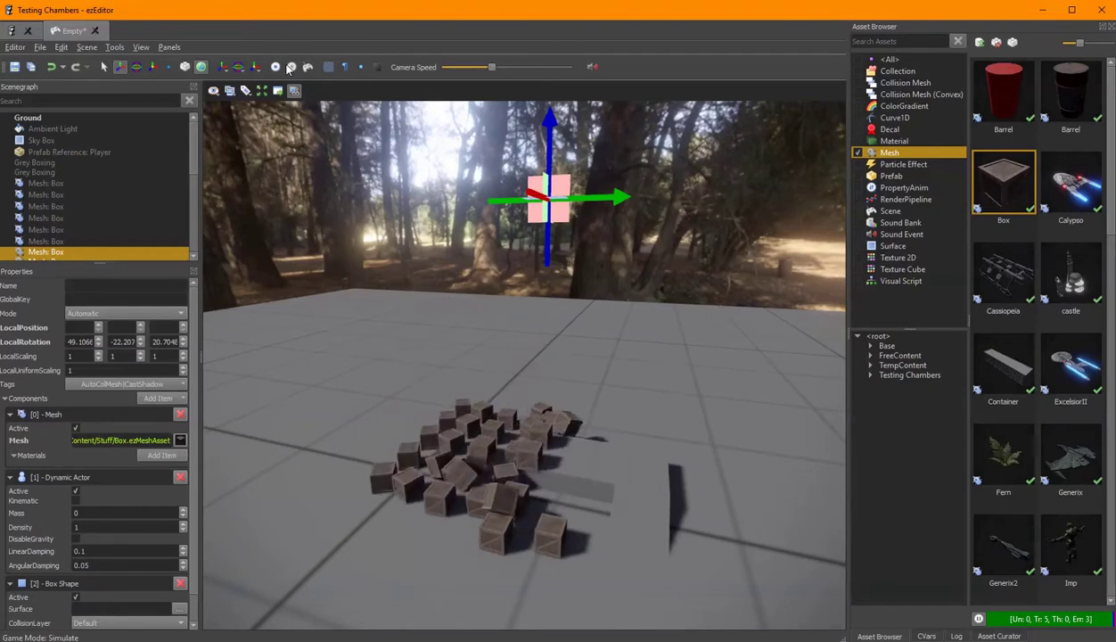
click(276, 69)
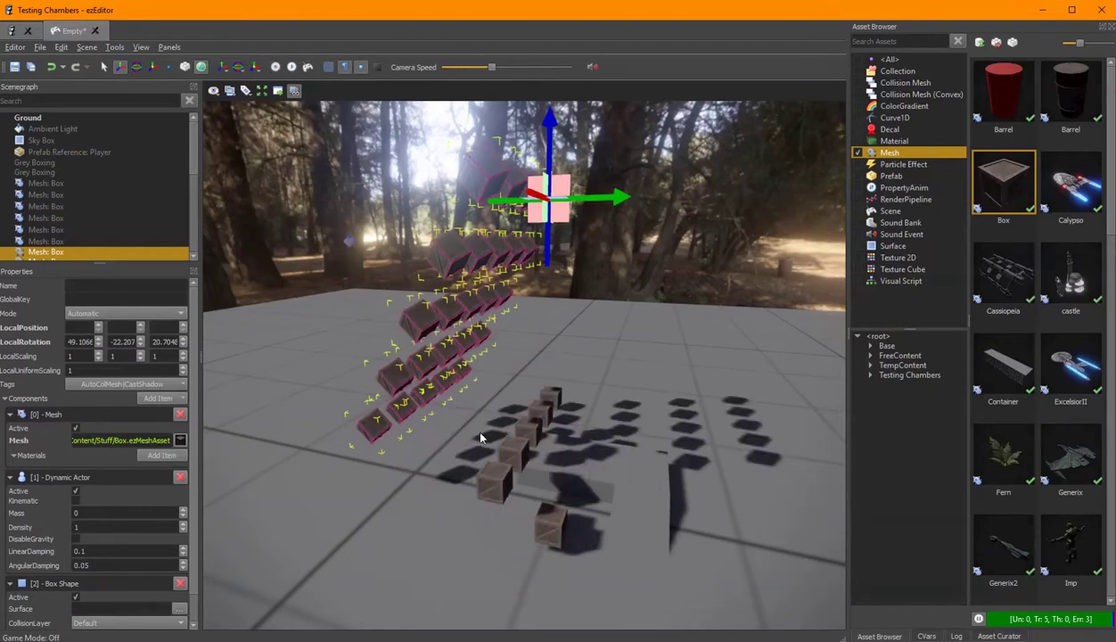
Step: Deselect the boxes and play-test the scene, moving the player among the fallen boxes
right_drag(470, 422, 522, 423)
key(Escape)
right_drag(576, 500, 340, 121)
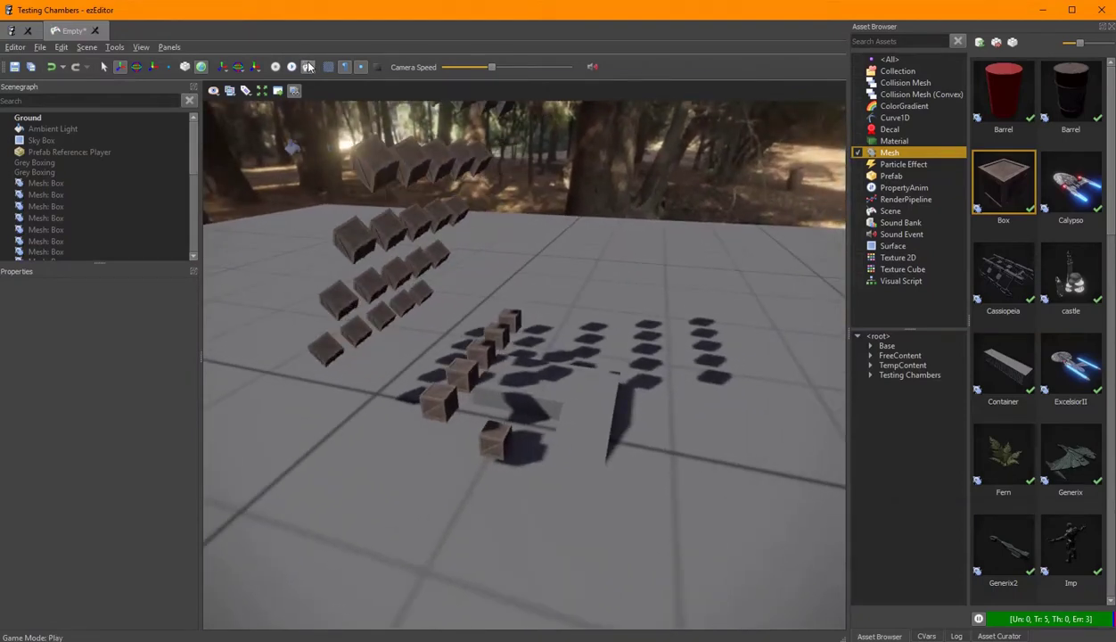
click(308, 67)
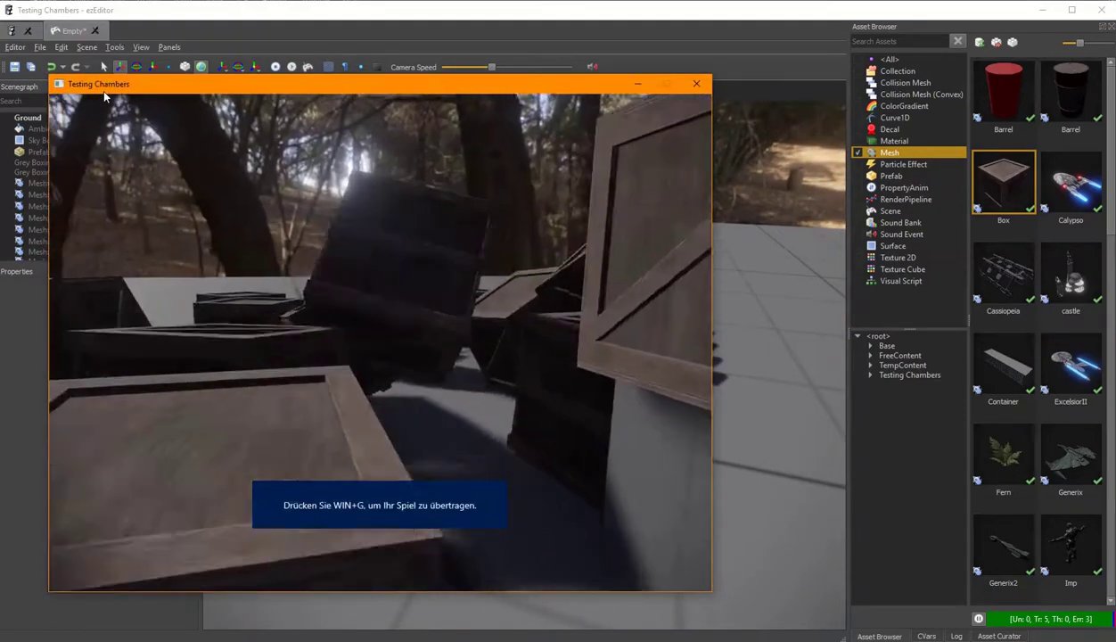
key(s)
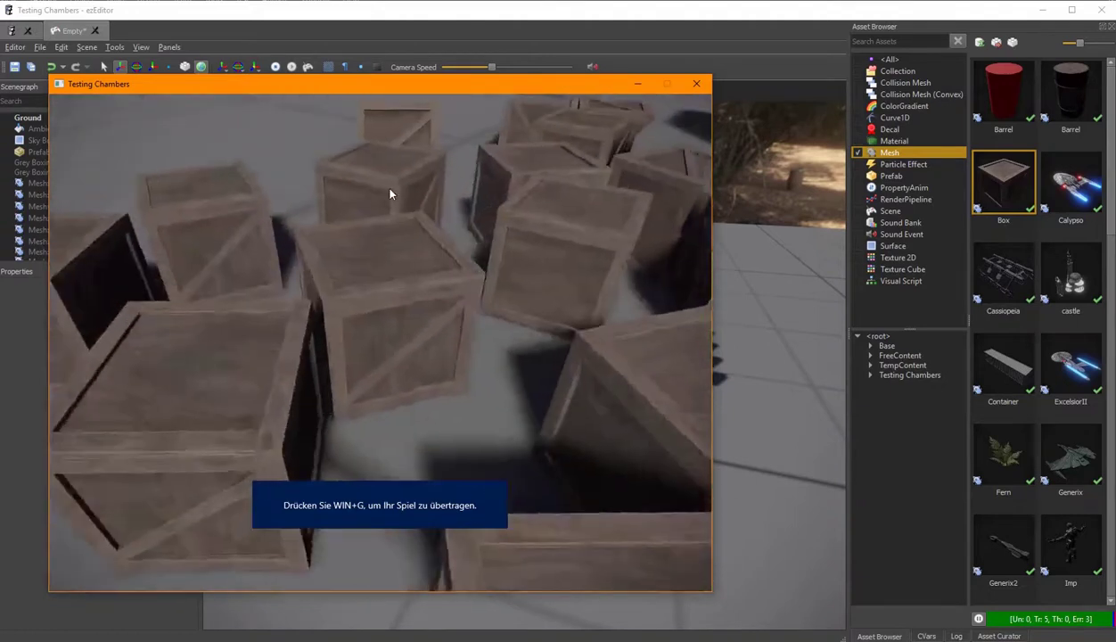